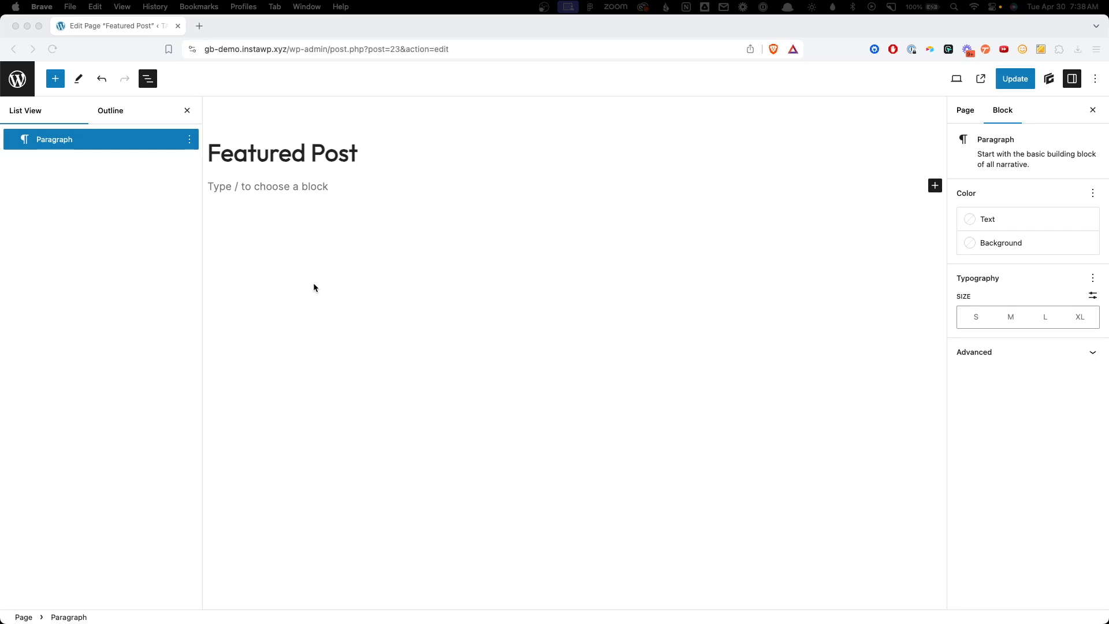
- Insert a container block with a nested container below the Featured Post title
left_click(319, 189)
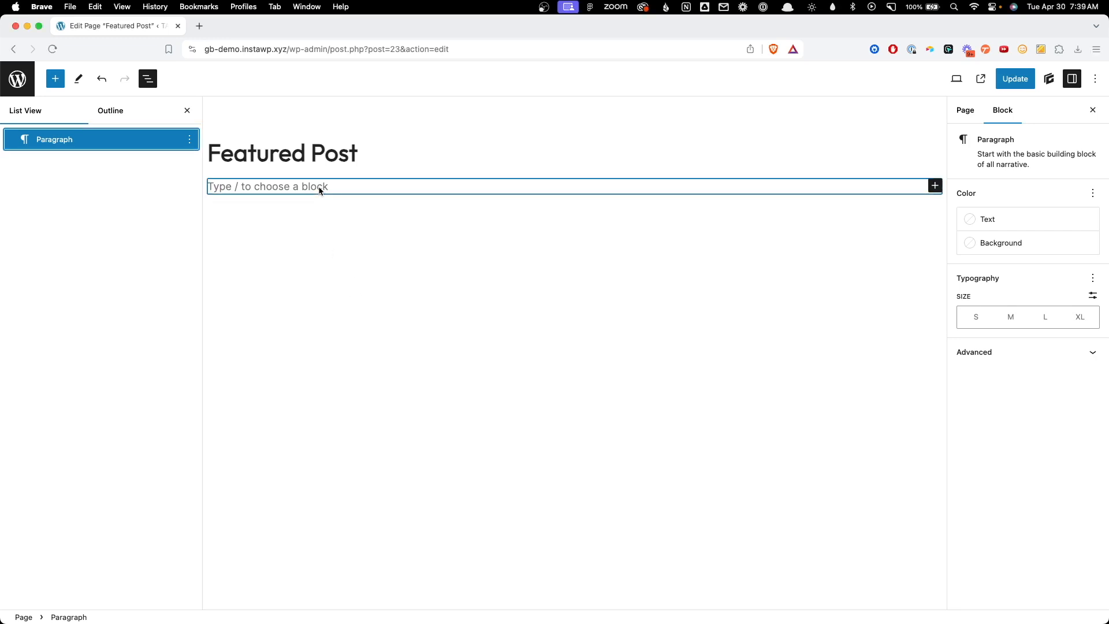
type("/con")
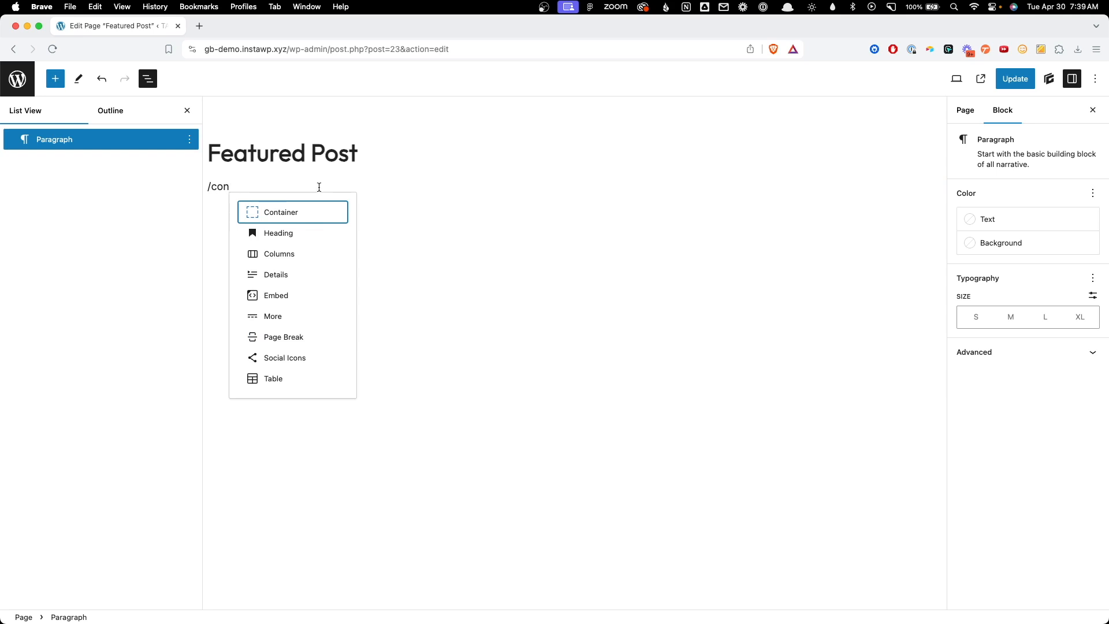
left_click(307, 214)
left_click(255, 165)
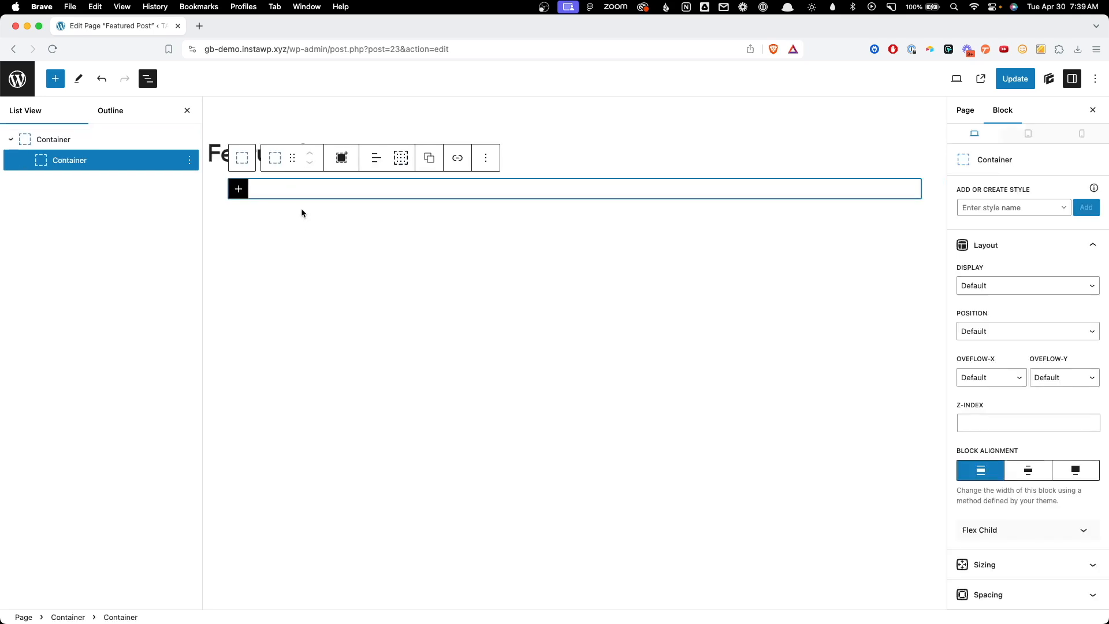
- Apply the existing .section-d style to the outer container
left_click(220, 197)
left_click(1008, 208)
type("sec")
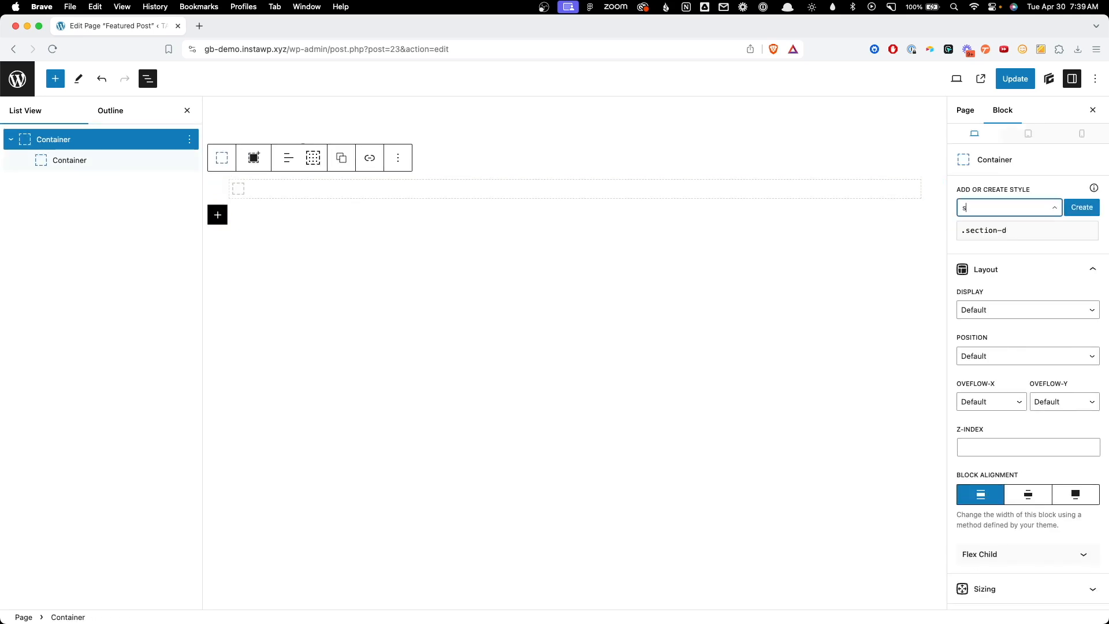
left_click(1004, 230)
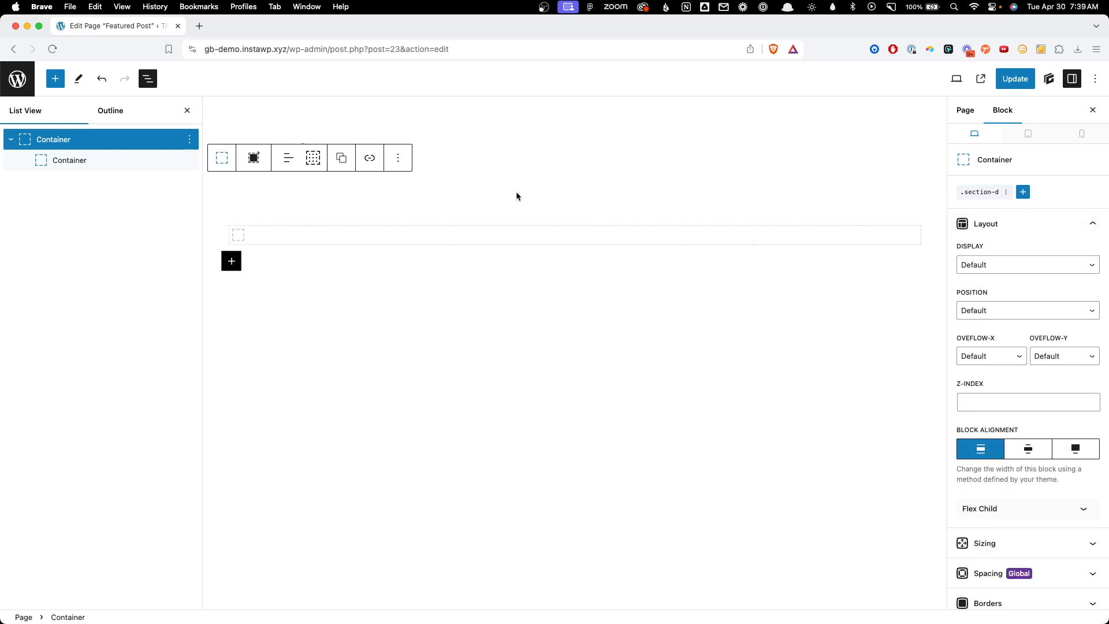
- Add a Query Loop block inside the inner container, starting from a blank layout
left_click(255, 234)
left_click(246, 241)
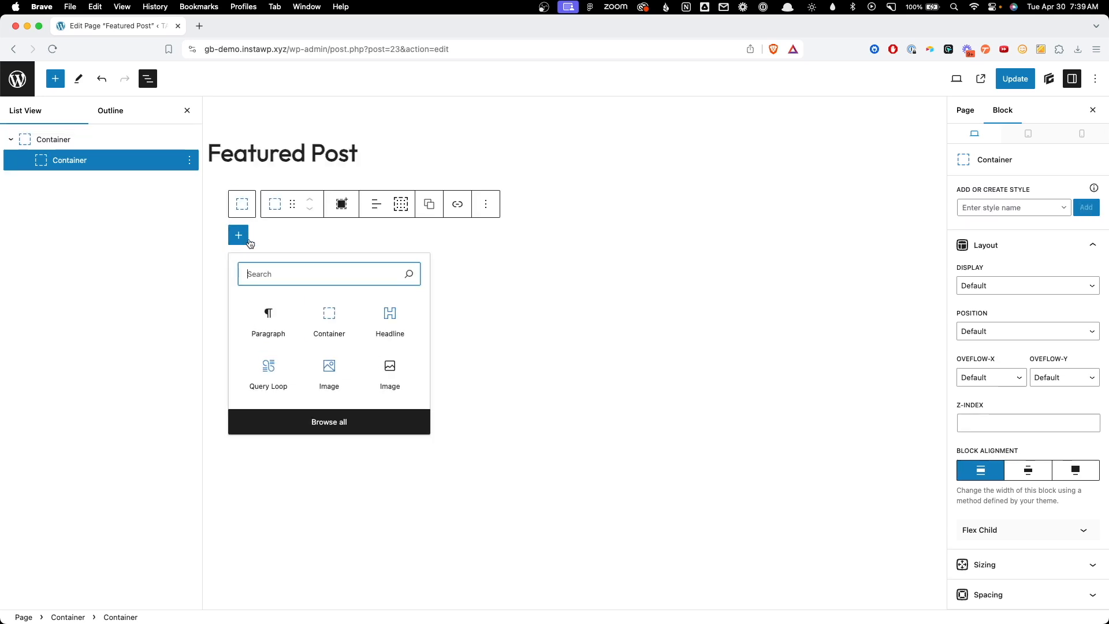
left_click(270, 369)
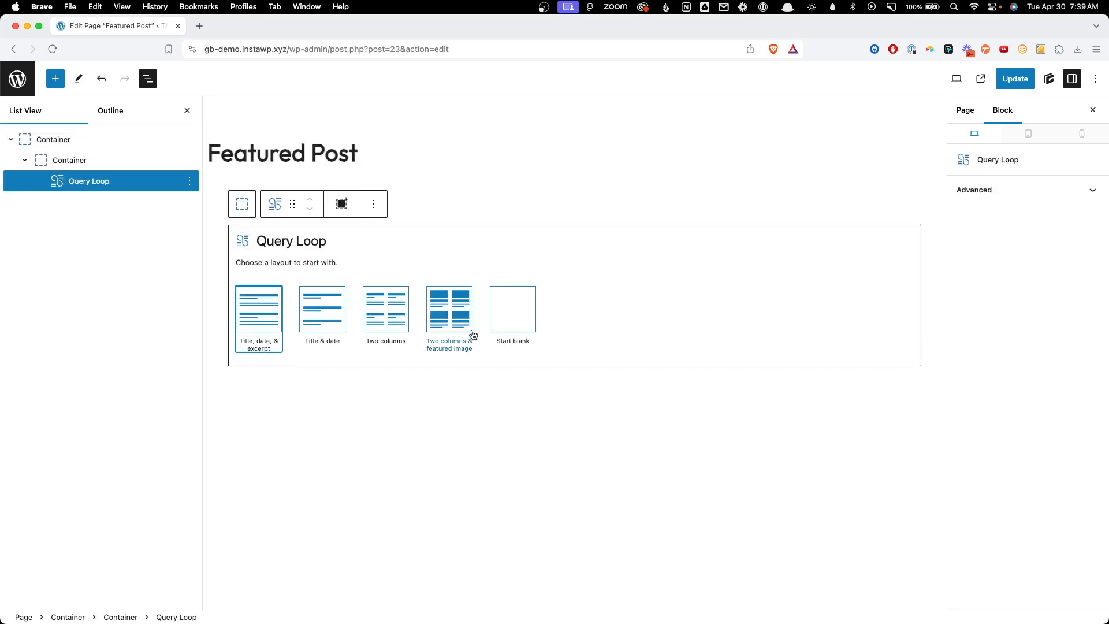
left_click(530, 316)
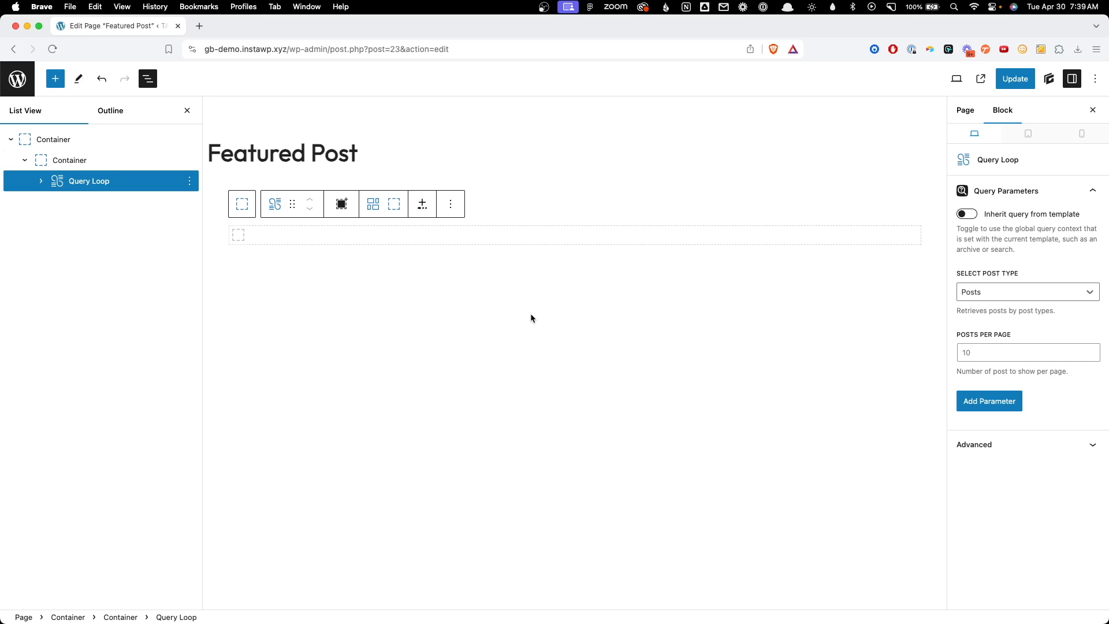
- Set the post template's grid item width to 33% and add an image block inside the template
left_click(363, 241)
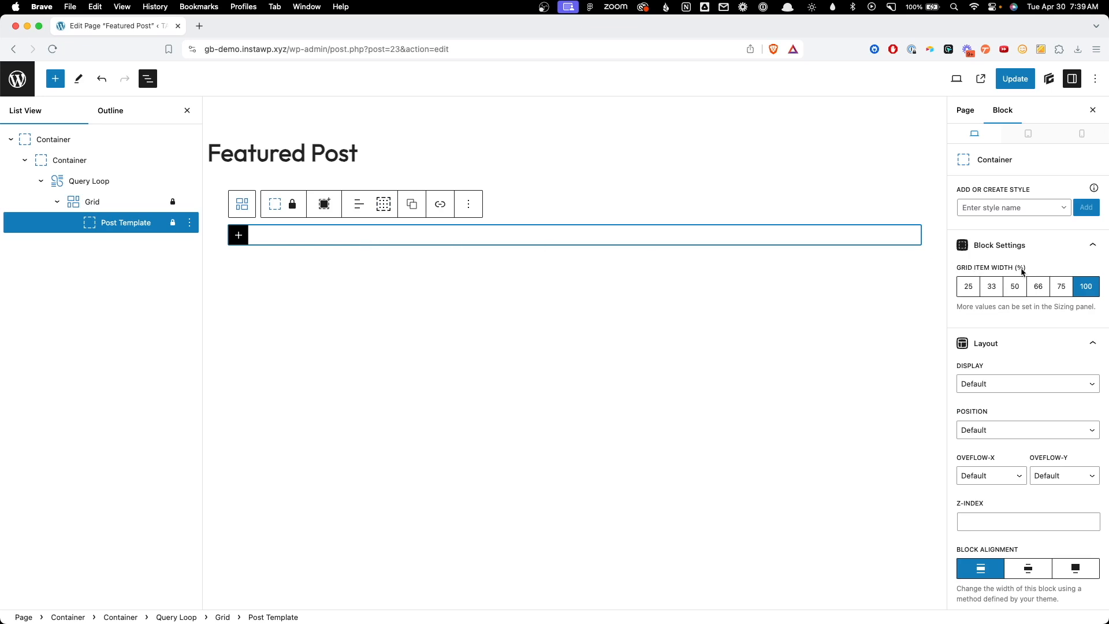
left_click(993, 292)
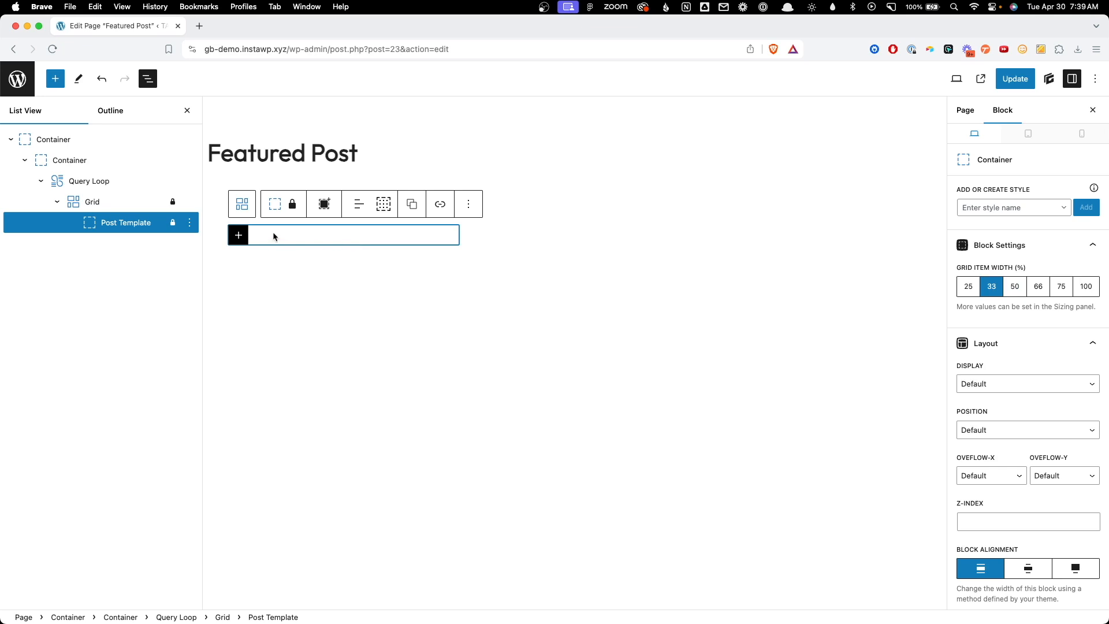
left_click(238, 235)
left_click(321, 376)
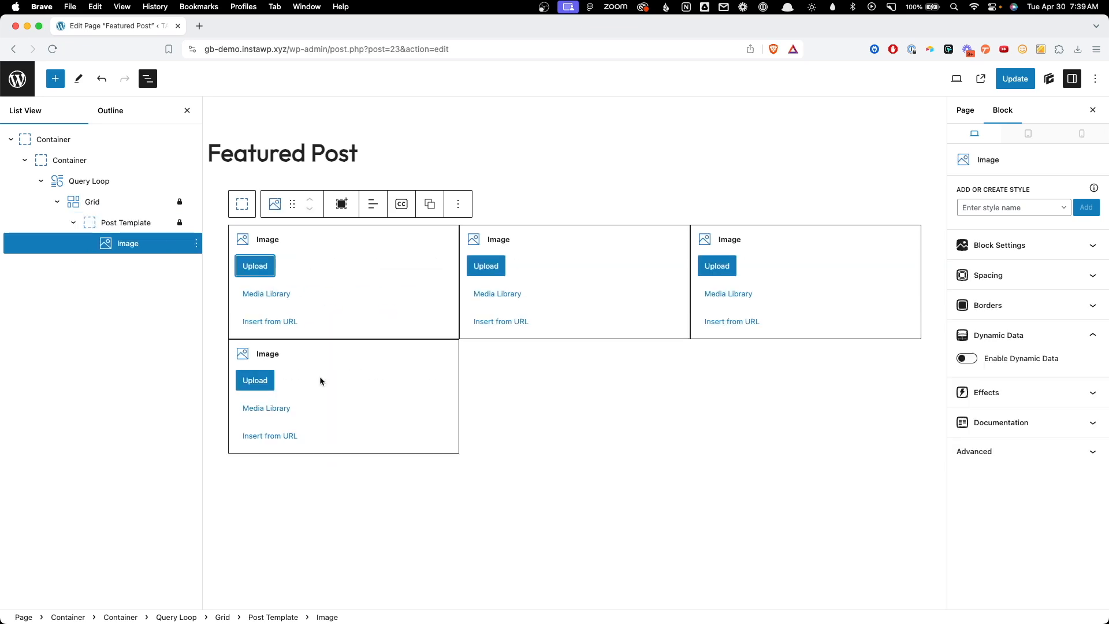
- Add a container block below the image in the post template
left_click(294, 307)
key("Return")
type("/")
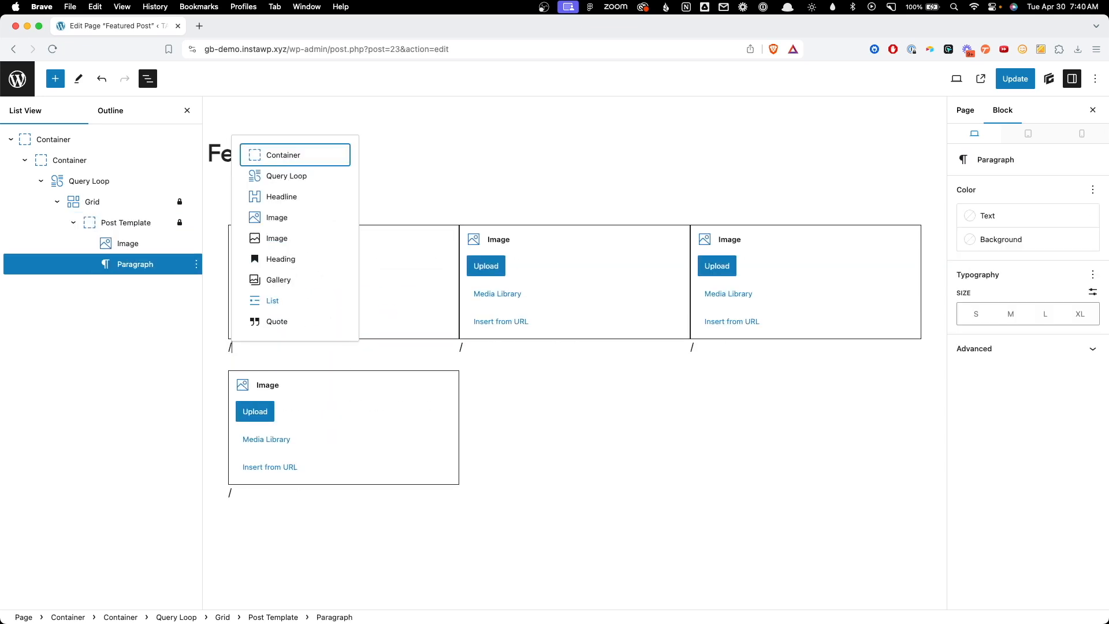
key("Return")
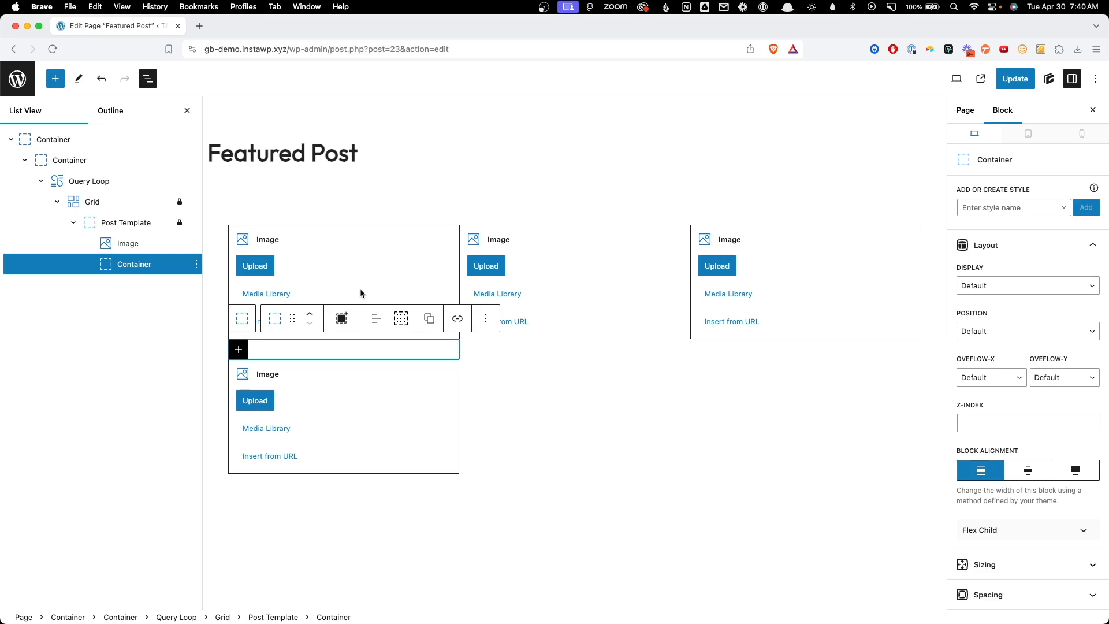
- Insert two headline blocks, one below the other, inside the container under the image
left_click(238, 349)
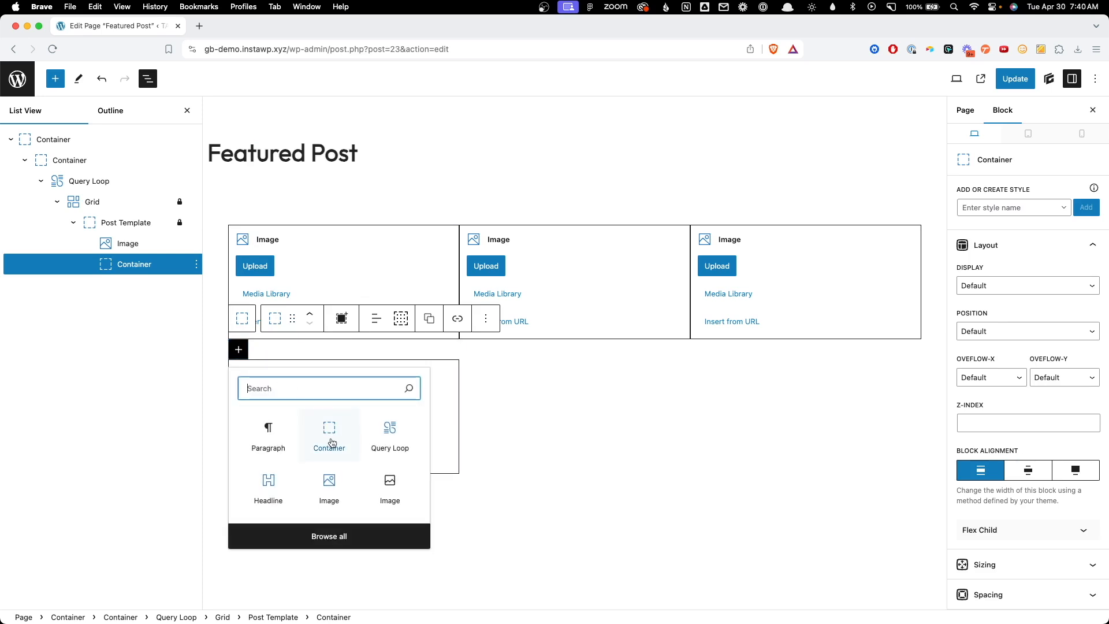
left_click(267, 485)
key("Return")
type("/head")
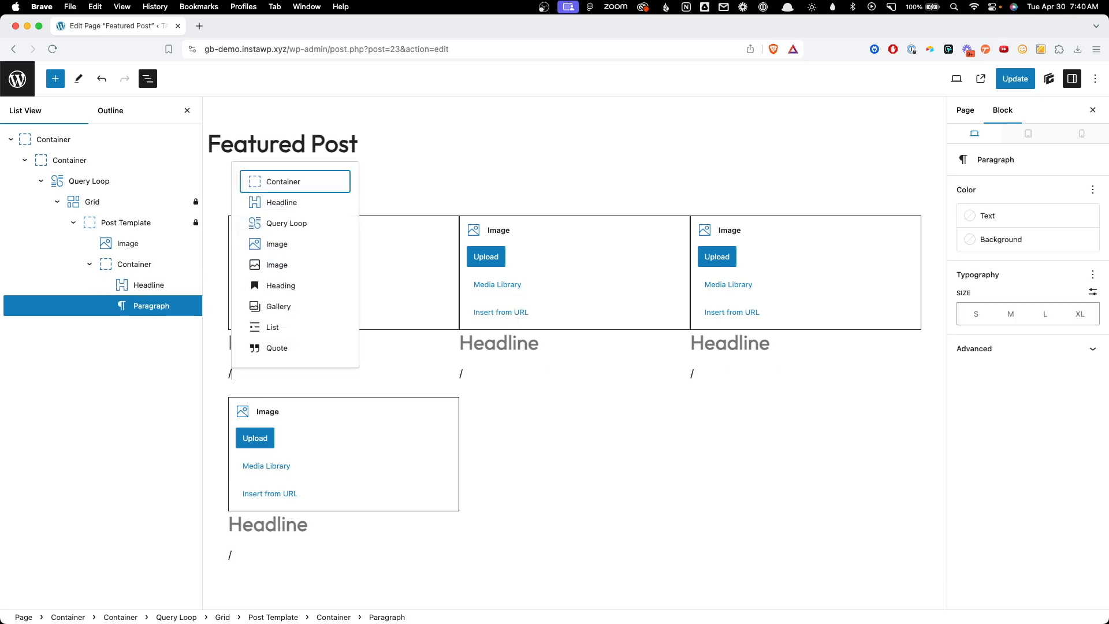
left_click(303, 348)
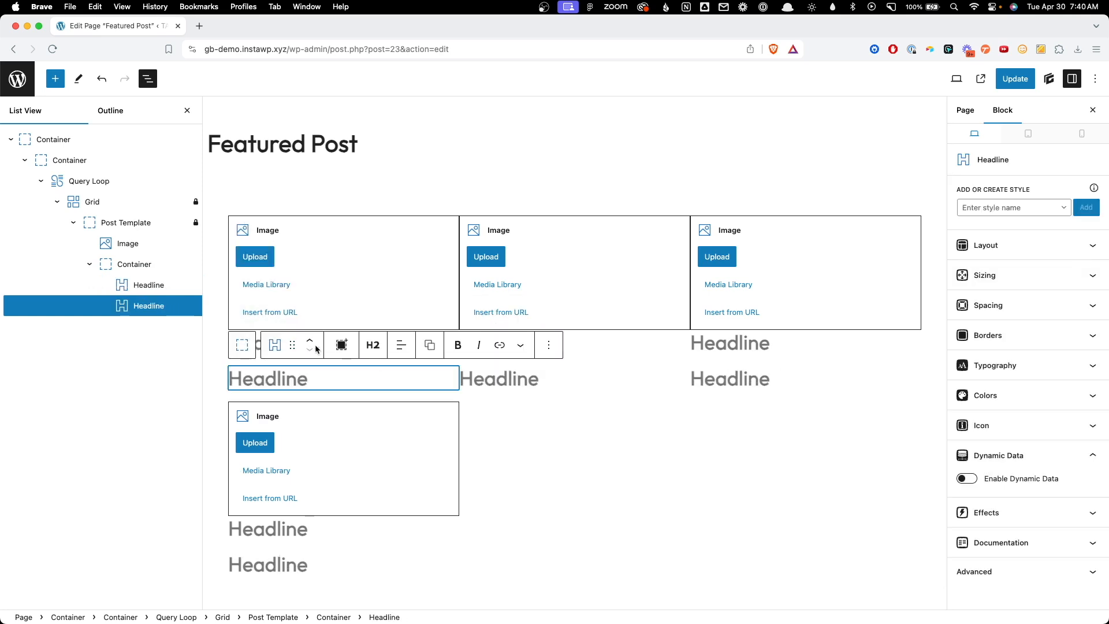
- Change the second headline's tag to paragraph
left_click(373, 345)
left_click(395, 506)
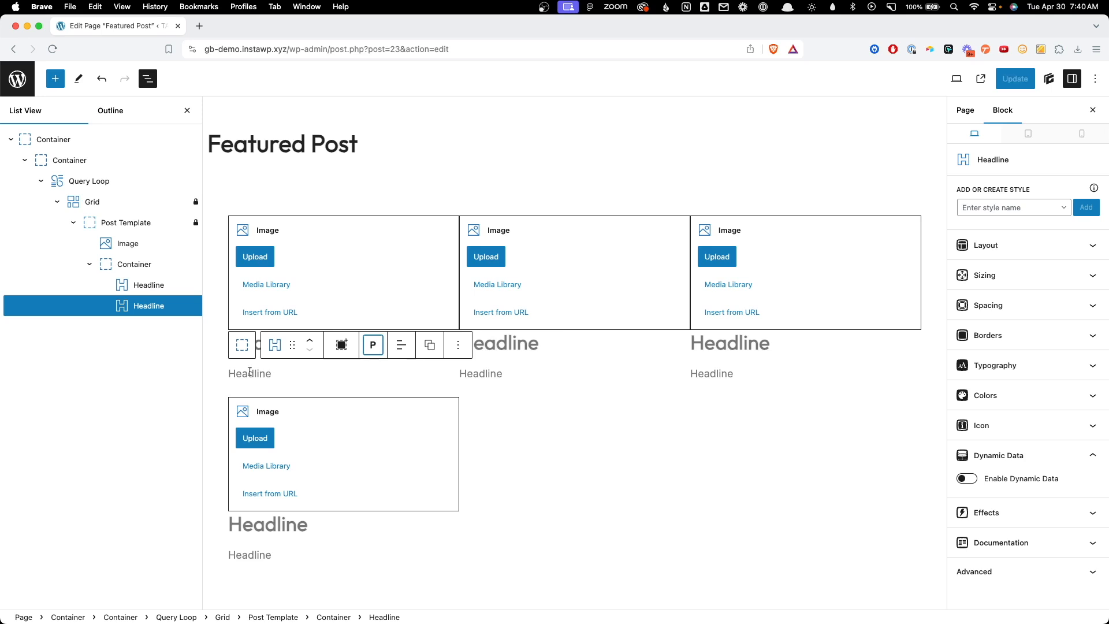
left_click(263, 375)
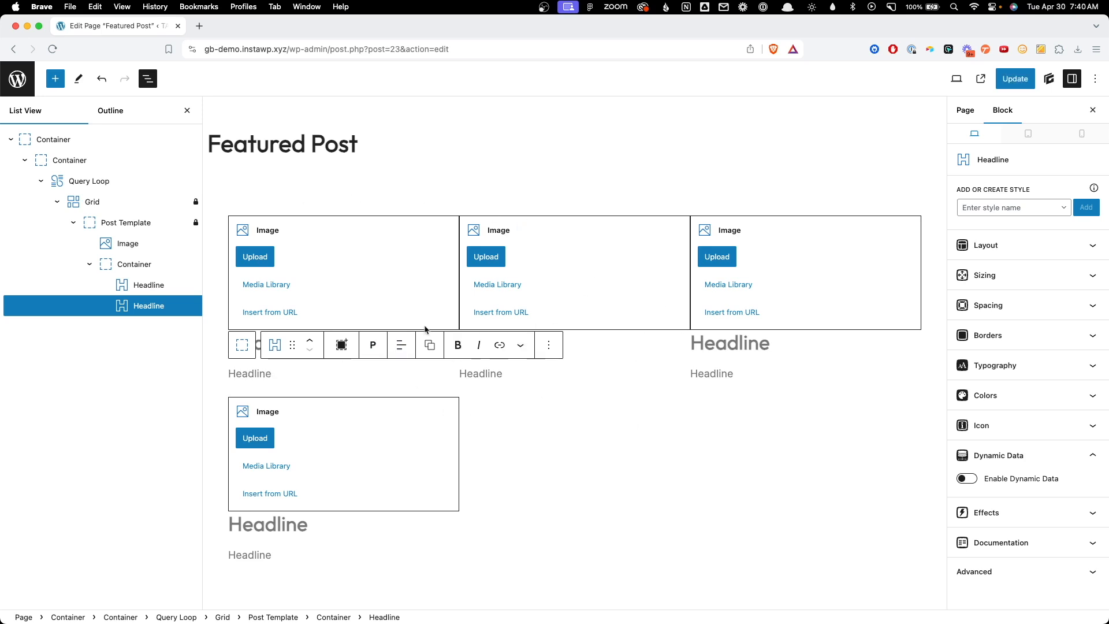
- Set the query loop grid's horizontal gap and vertical gap to 32 px each
left_click(108, 201)
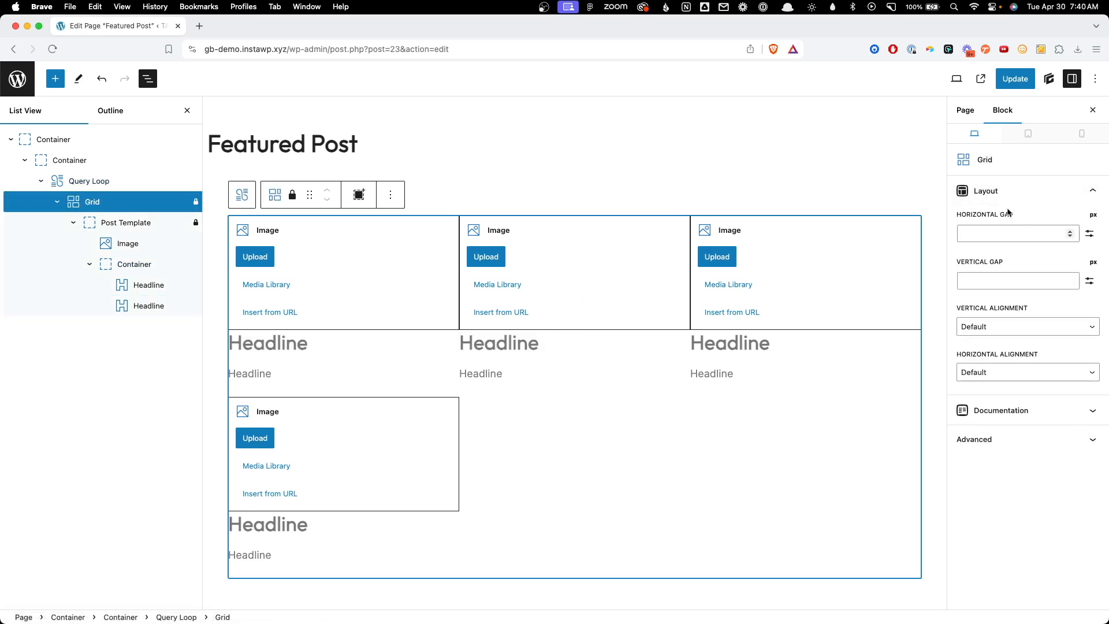
left_click(1008, 229)
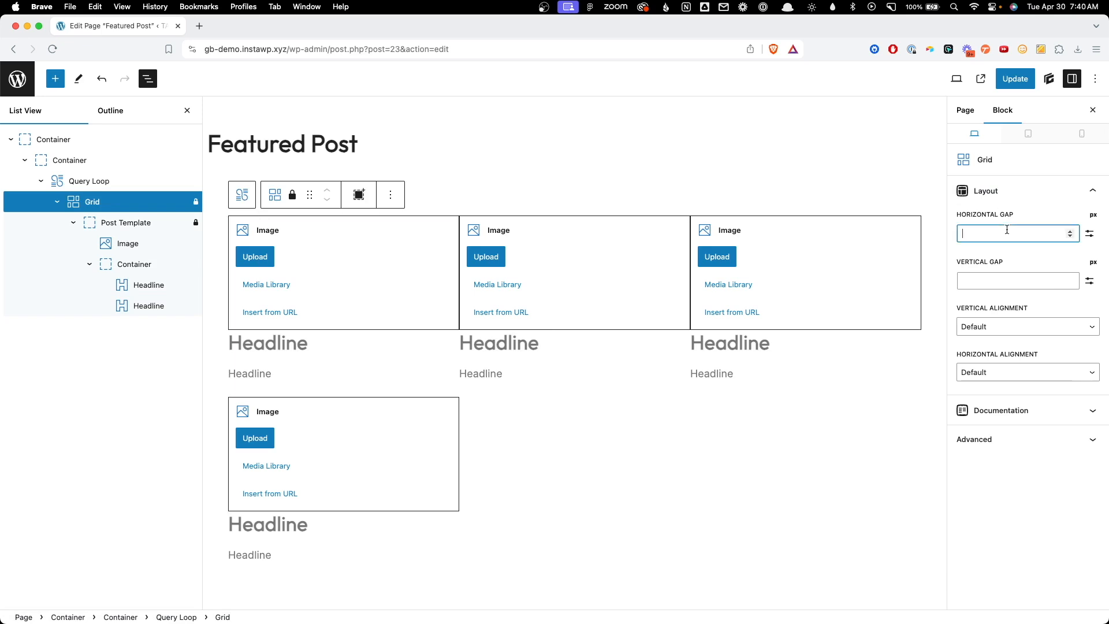
type("32")
left_click(989, 274)
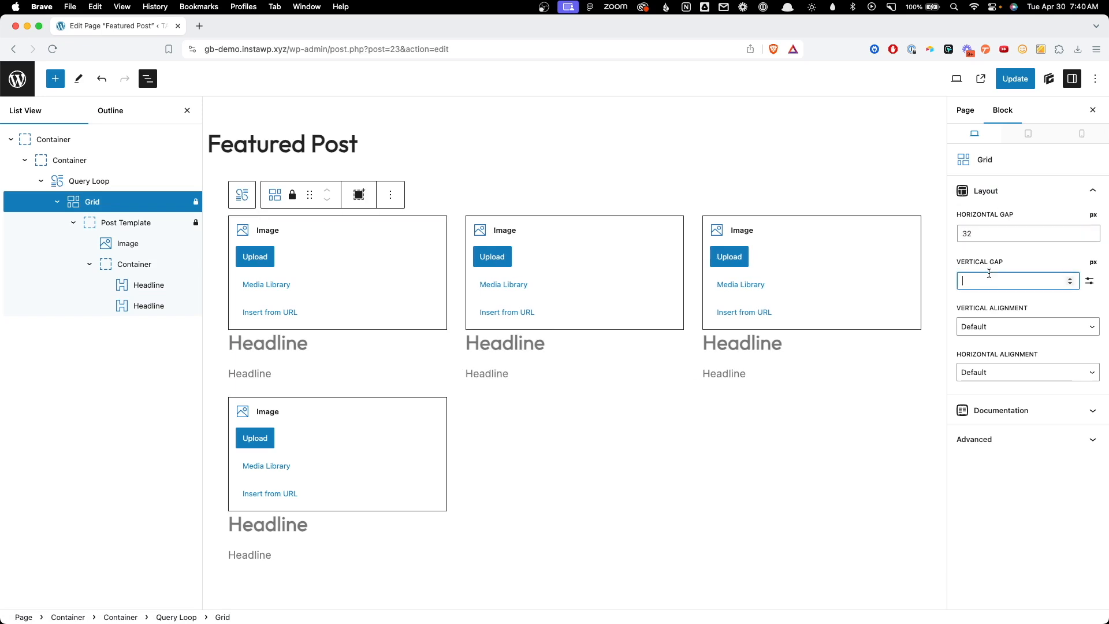
type("32")
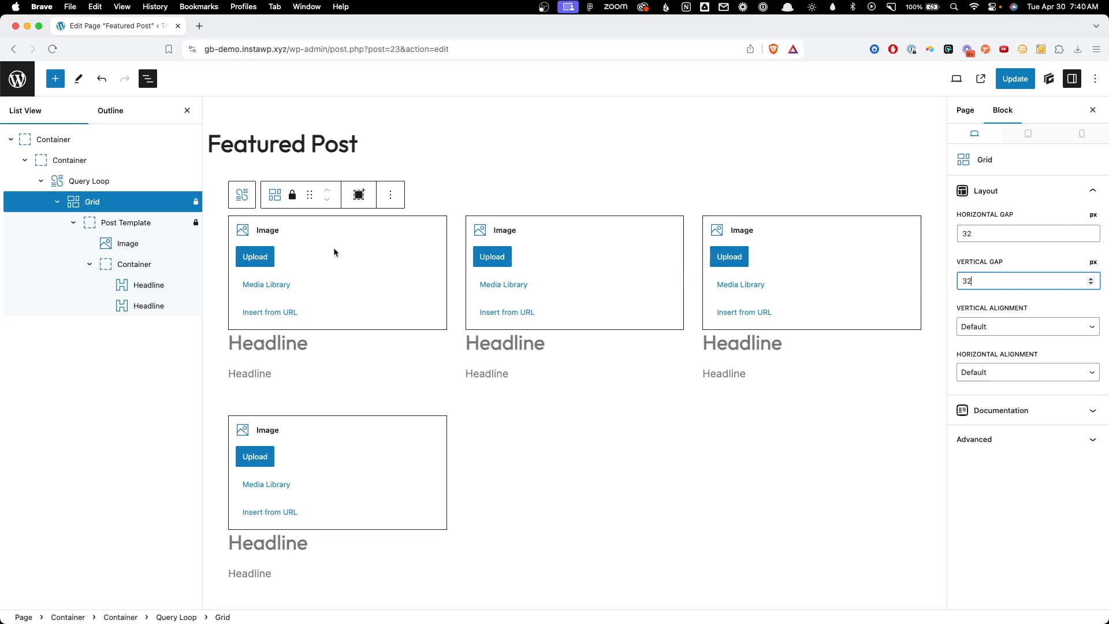
- Create a blank global style named blog-card for the post template
left_click(151, 228)
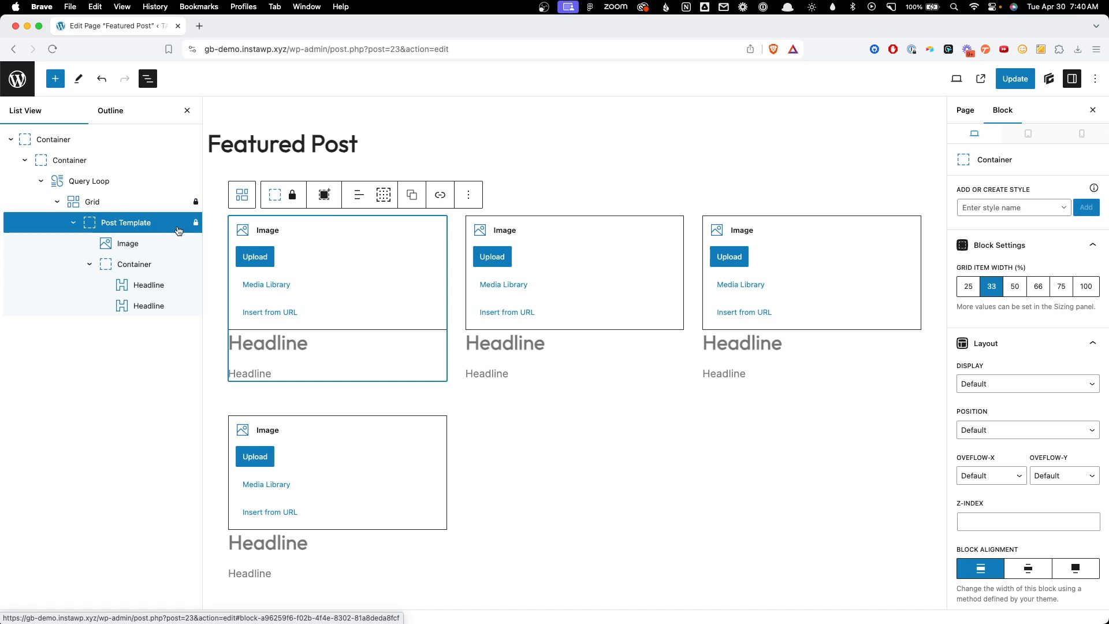
left_click(1029, 208)
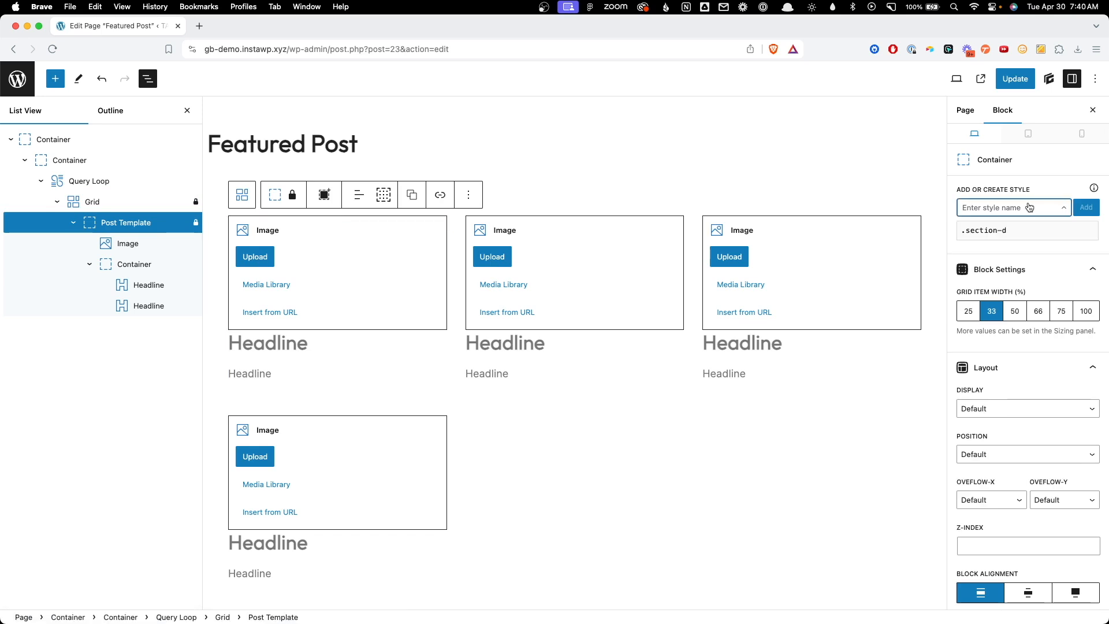
type("blog-card")
left_click(1075, 209)
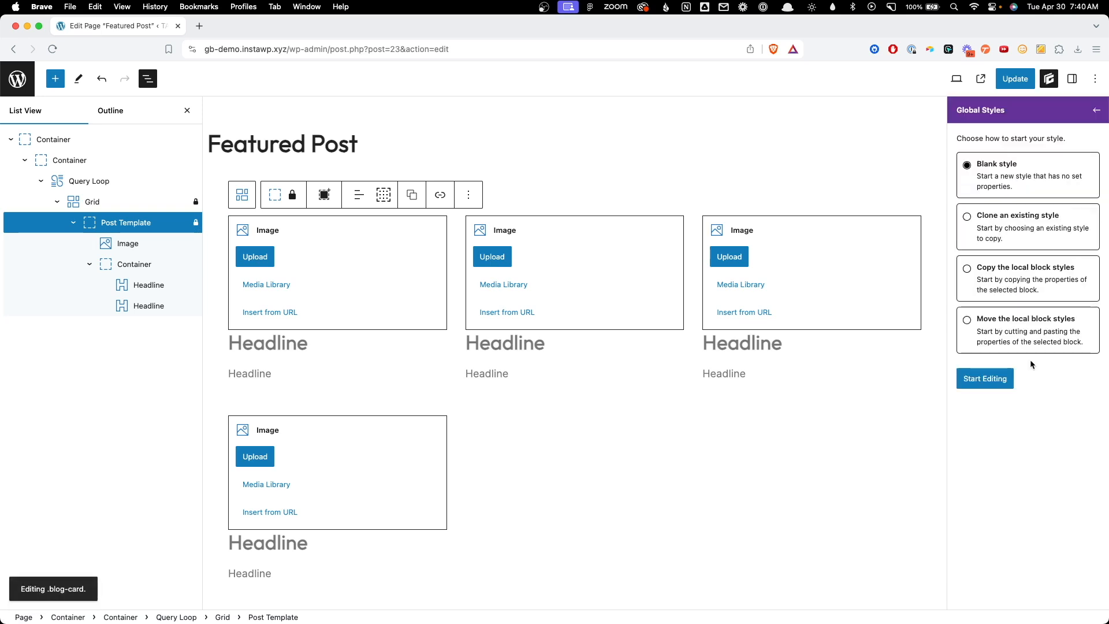
left_click(989, 381)
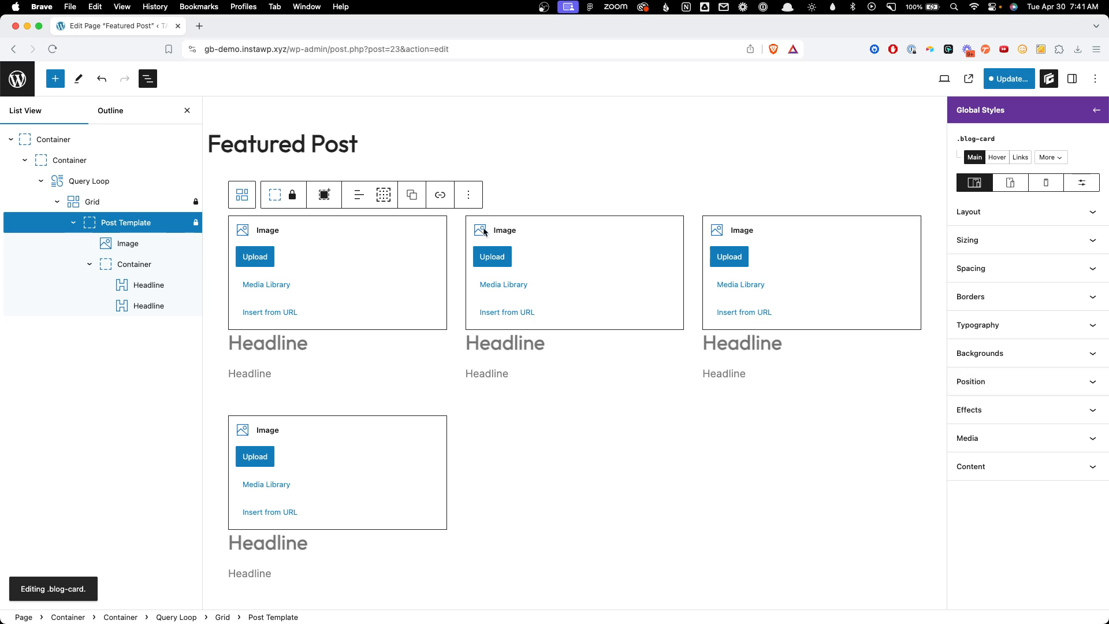
- Create a global style named blog-card__image for the image block
left_click(131, 244)
left_click(988, 208)
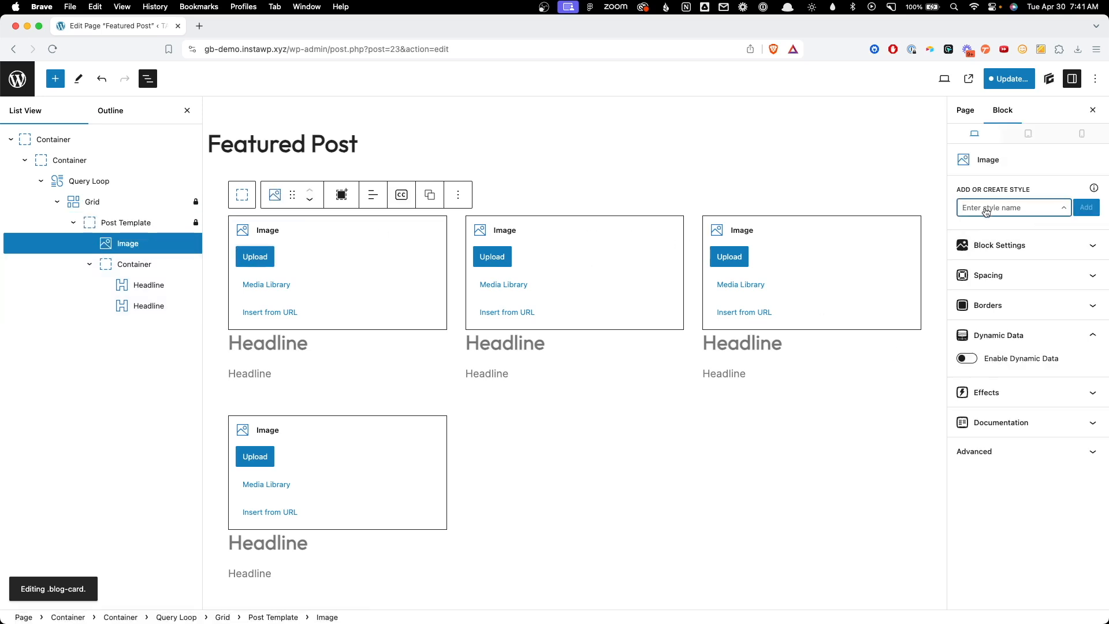
type("blog-card__")
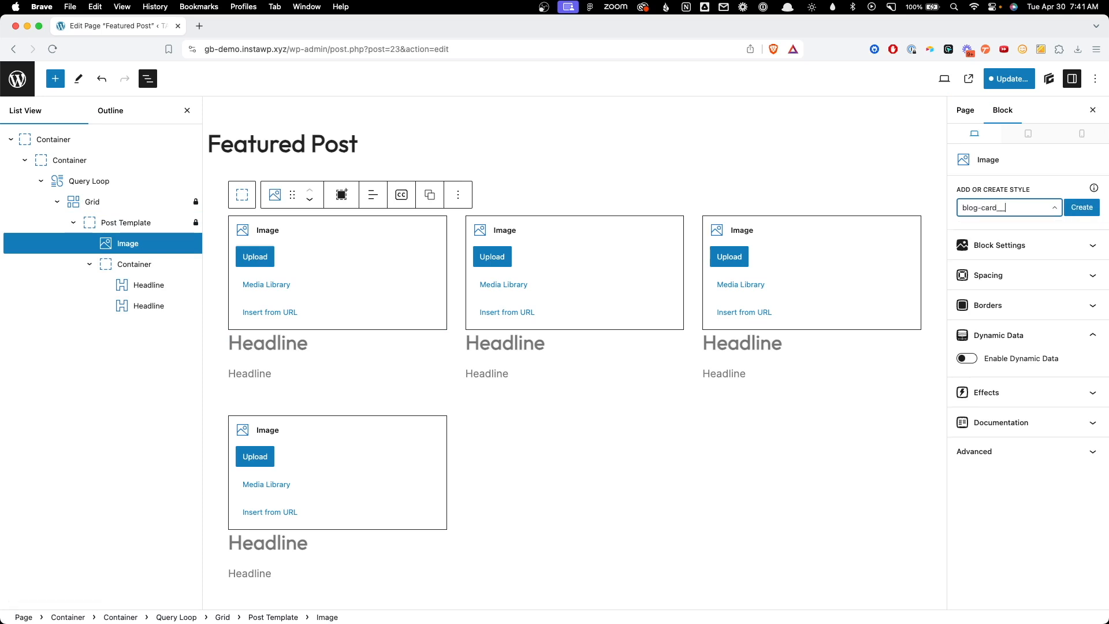
type("image")
left_click(1092, 205)
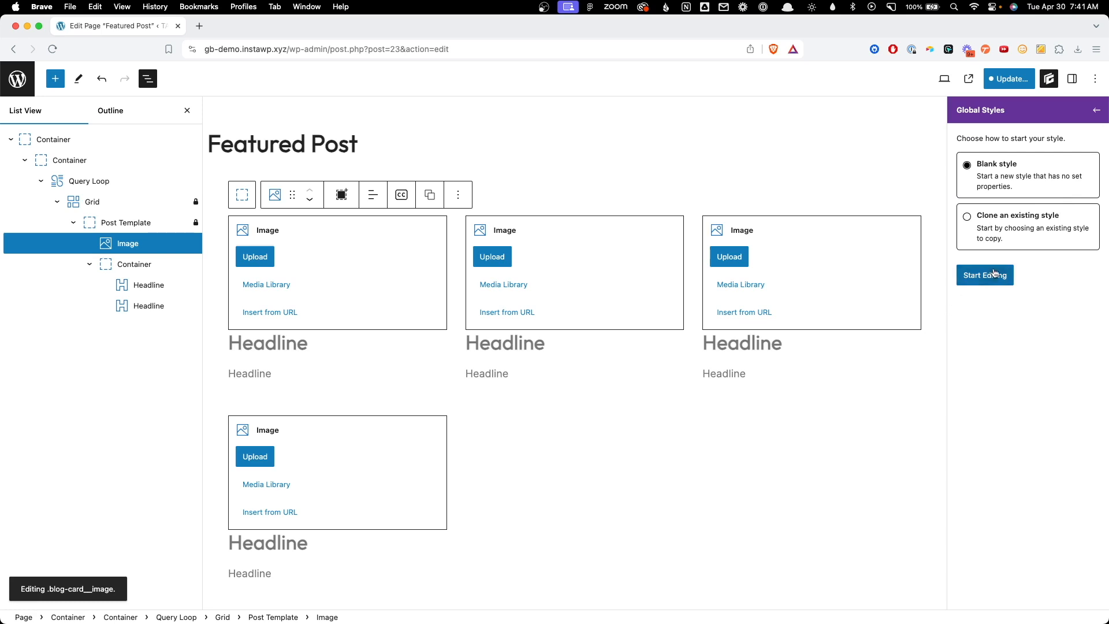
- Create a global style named blog-card__details-wrapper for the container holding the headlines
left_click(134, 264)
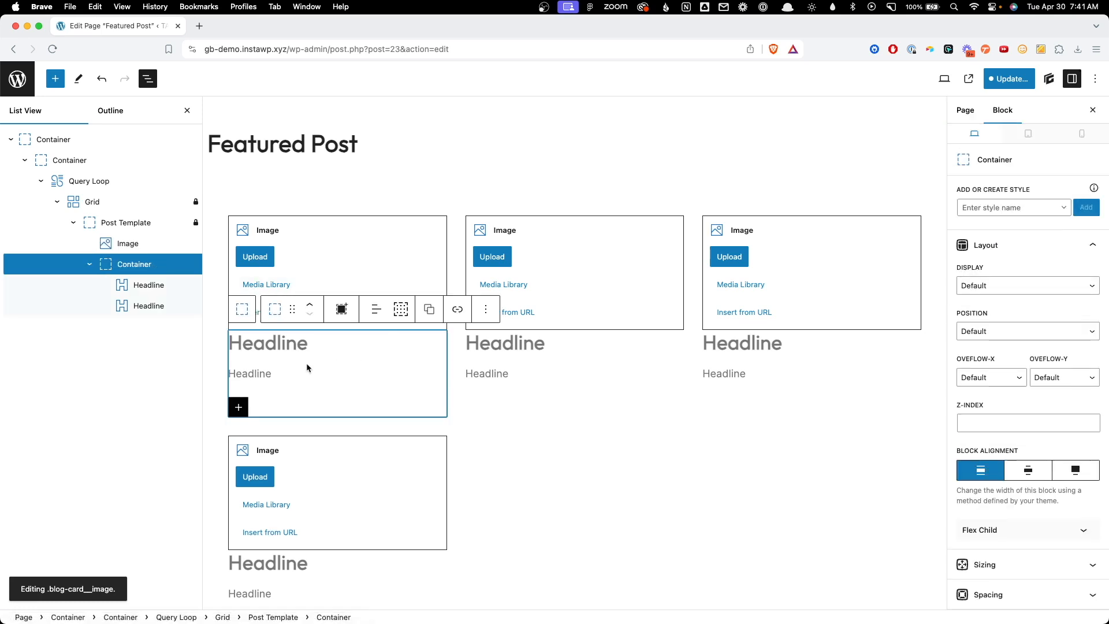
left_click(975, 206)
type("blog-card__detail-")
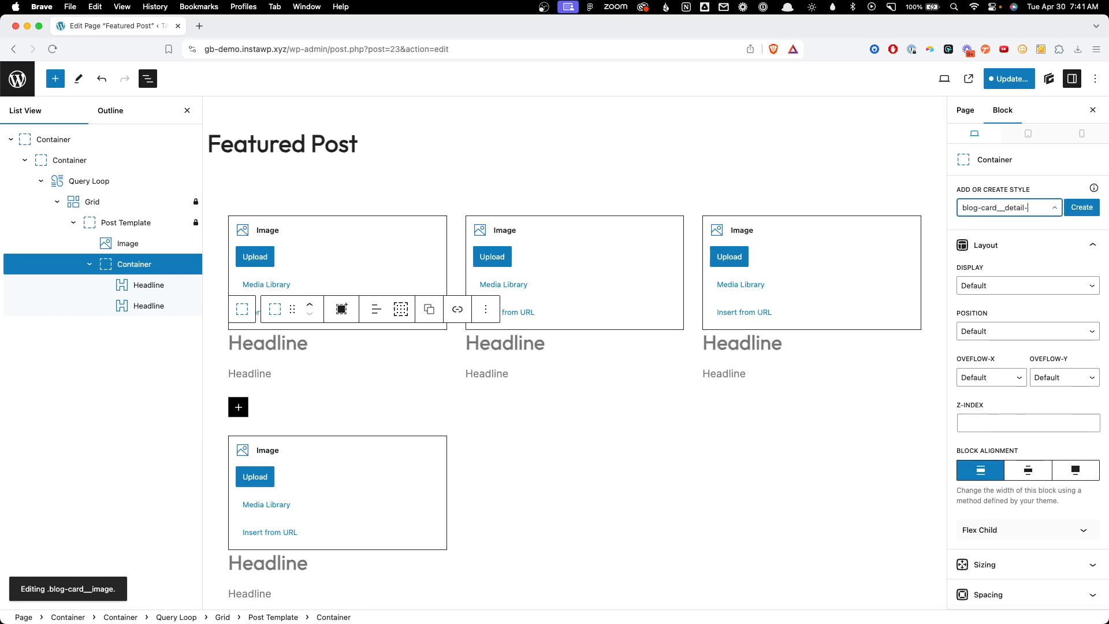
type("ls-wrapper")
left_click(1082, 207)
key("Return")
- Create a global style named blog-card__title for the first headline in the card container
left_click(295, 336)
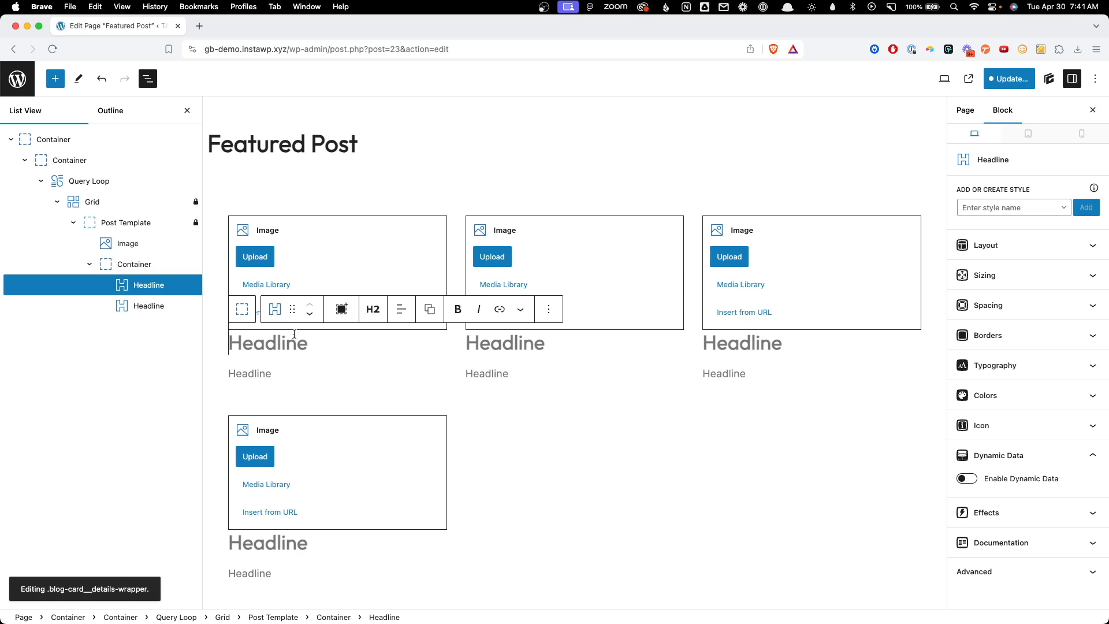
left_click(996, 210)
type("blog")
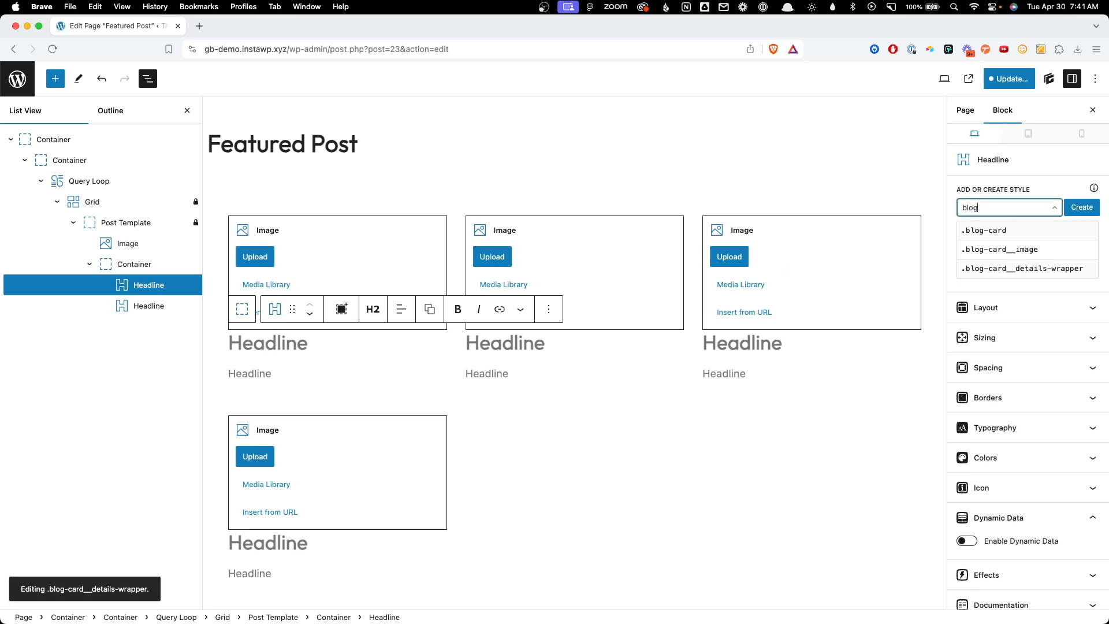
type("-card__ti")
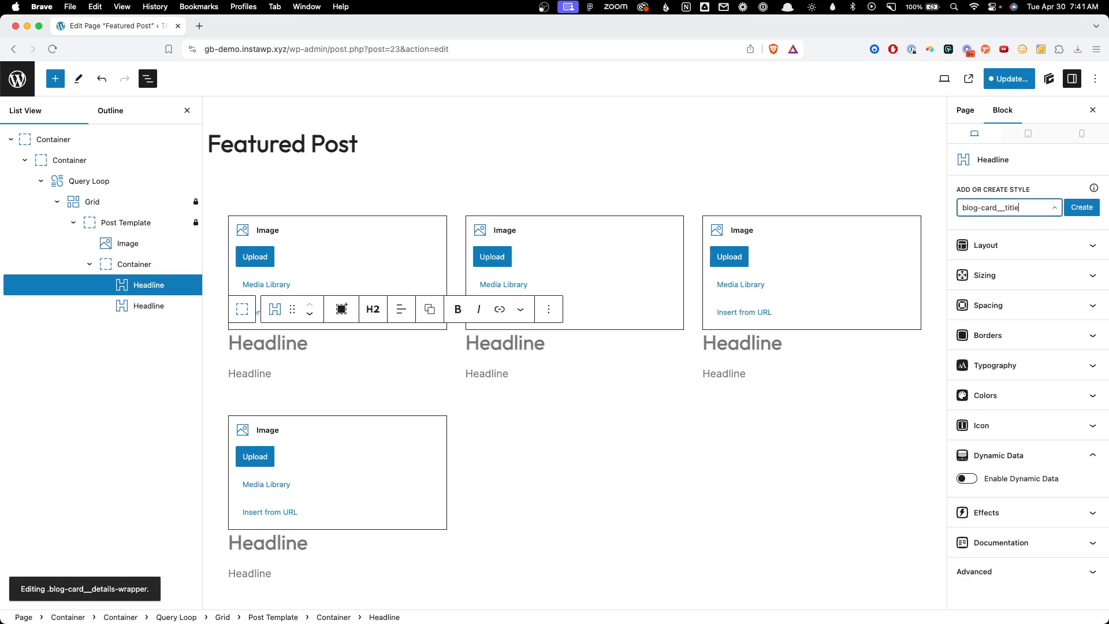
type("tle")
left_click(1082, 207)
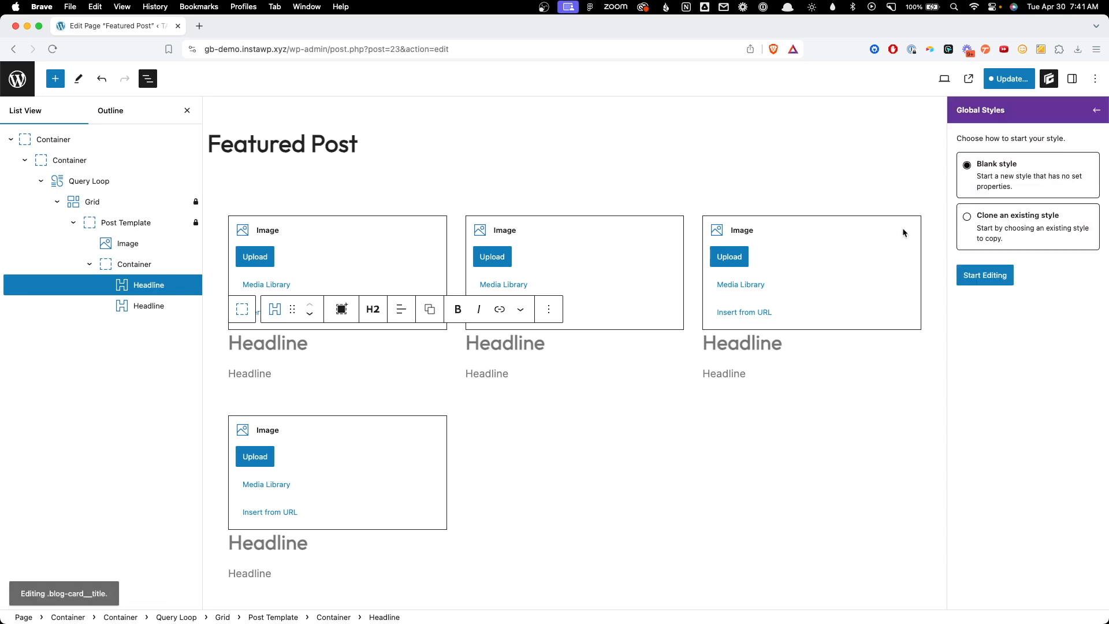
- Create a blank global style named blog-card__excerpt for the second headline in the card container
left_click(284, 366)
left_click(1039, 207)
type("blog-card")
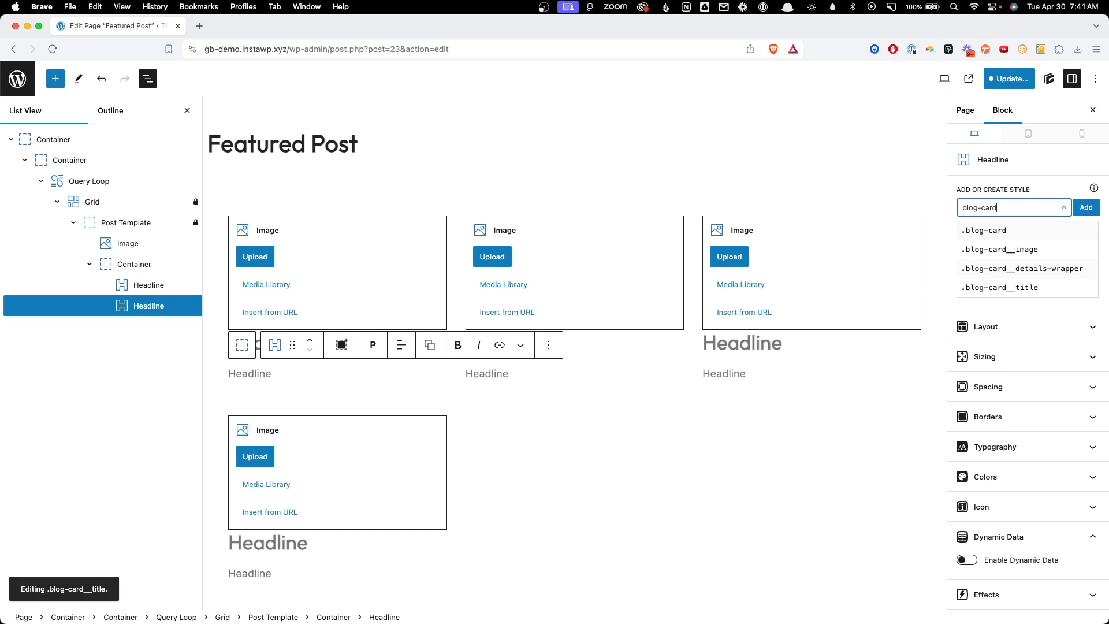
type("__excerpt")
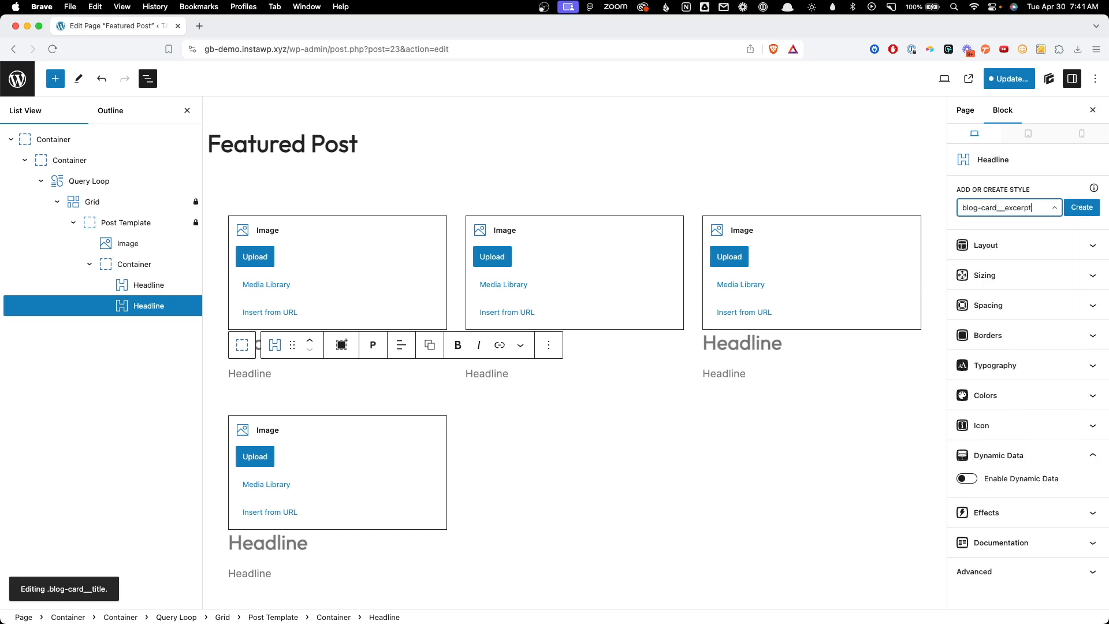
left_click(1070, 207)
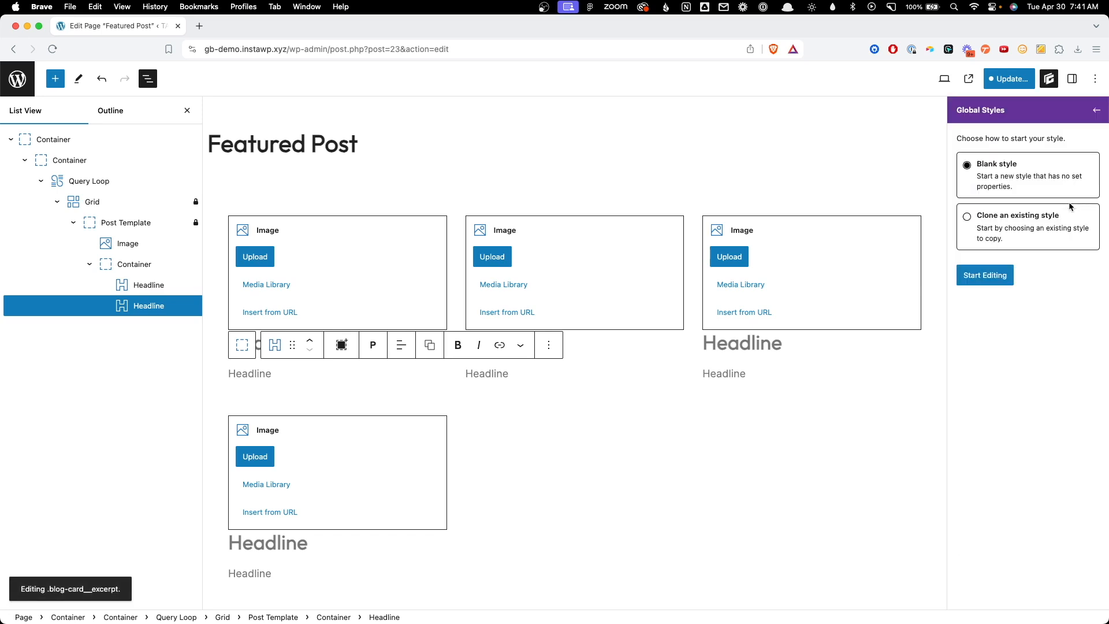
left_click(1004, 281)
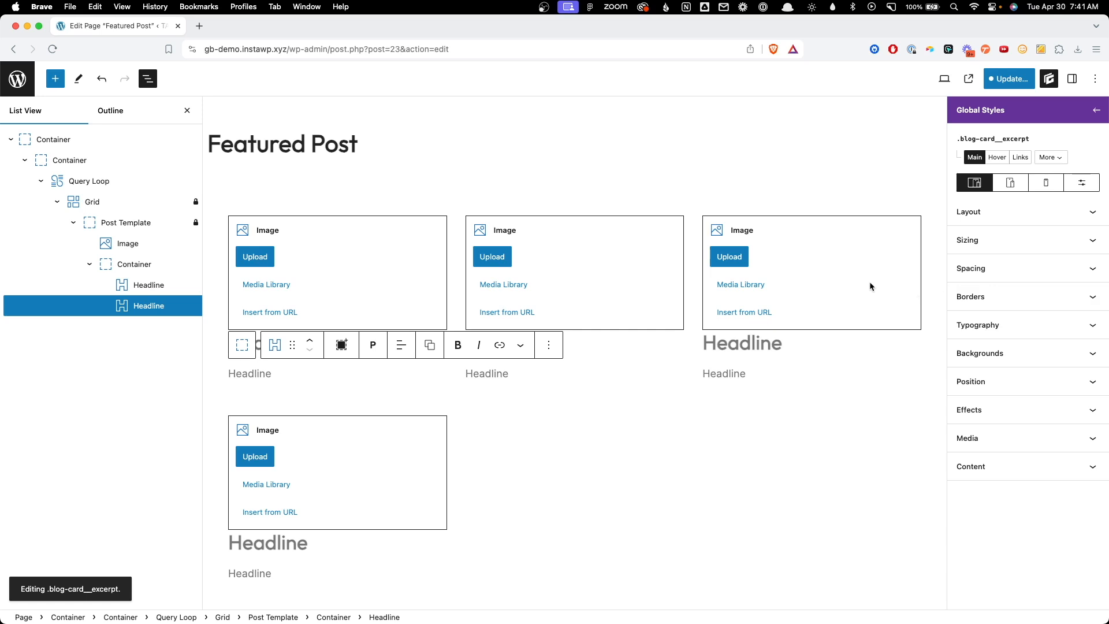
- Enable dynamic data on the card's image block and set its image source to Featured Image
left_click(428, 268)
left_click(971, 339)
left_click(1009, 420)
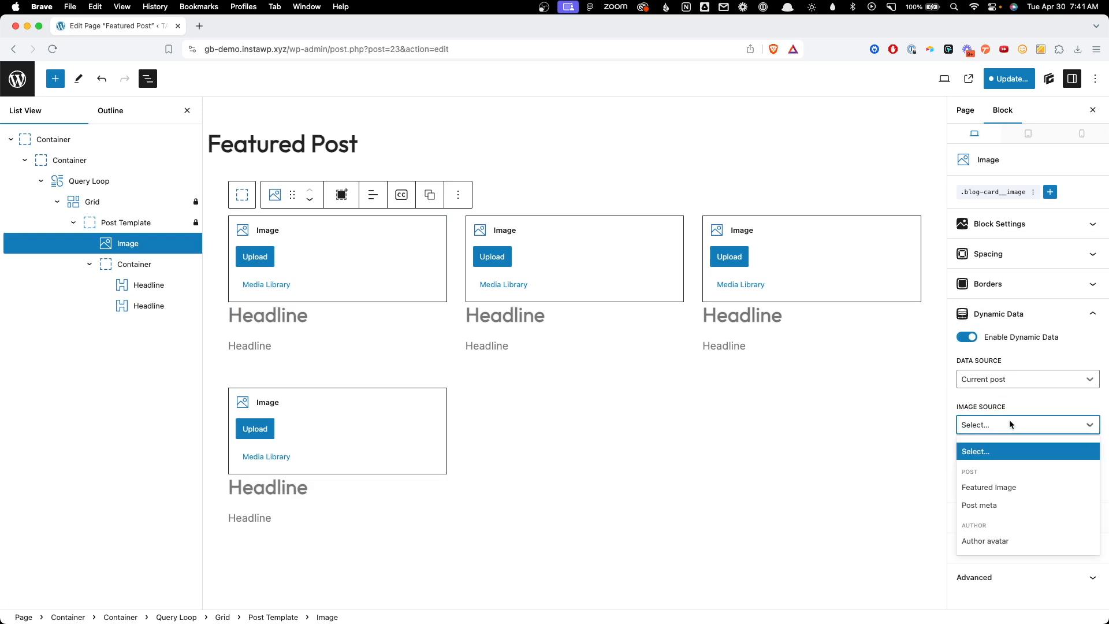
left_click(984, 489)
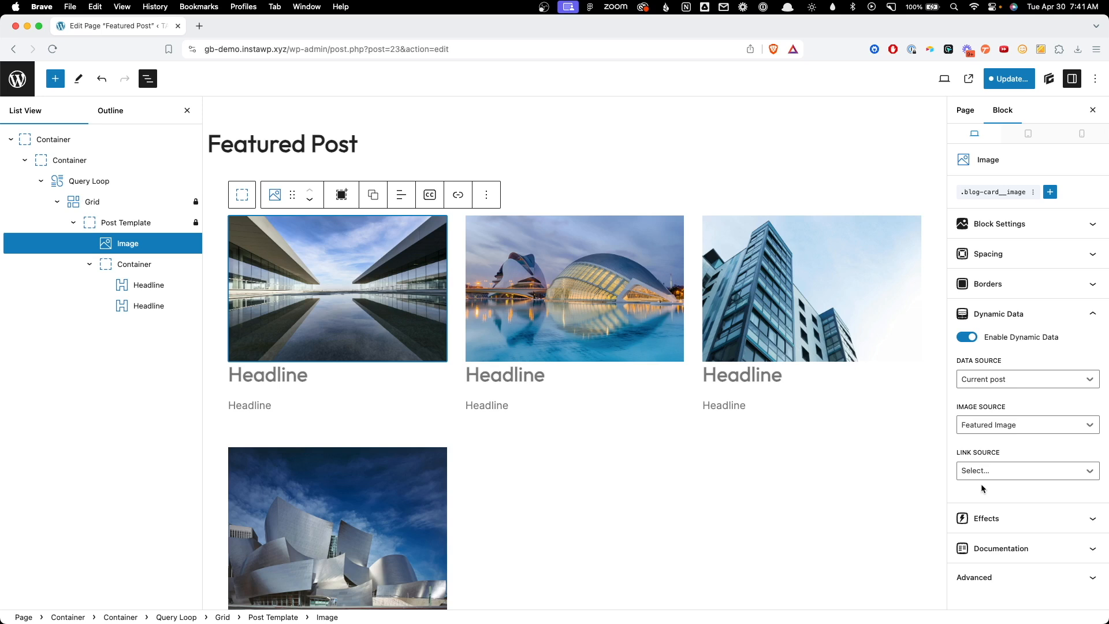
- Enable dynamic data on the first headline and set its content source to Title
left_click(290, 376)
left_click(967, 457)
scroll(1031, 471, "down", 3)
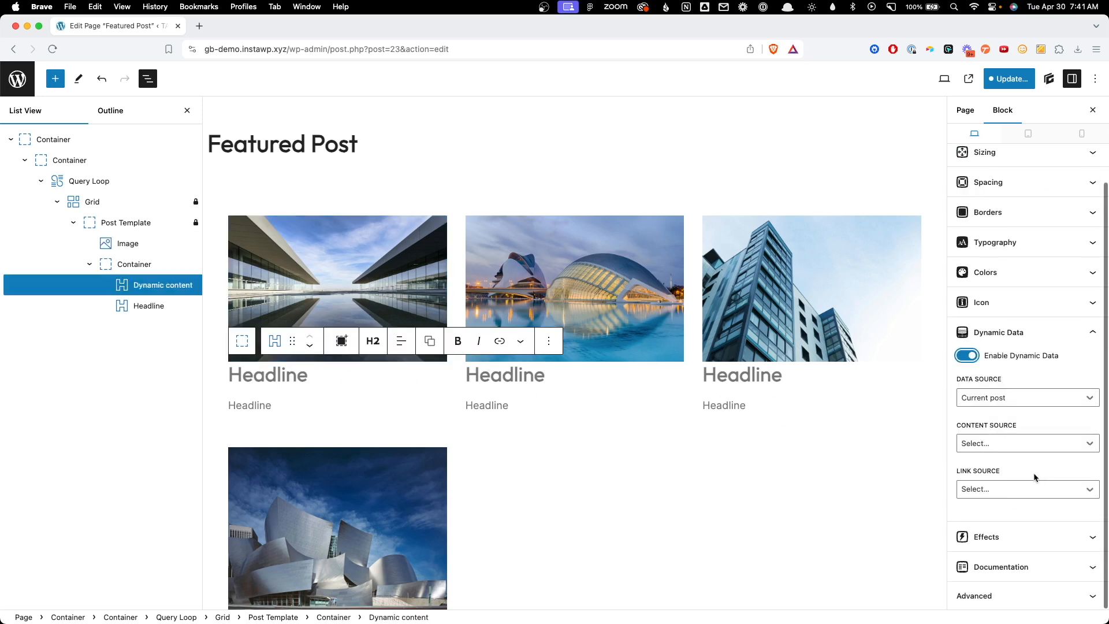
left_click(993, 443)
left_click(999, 505)
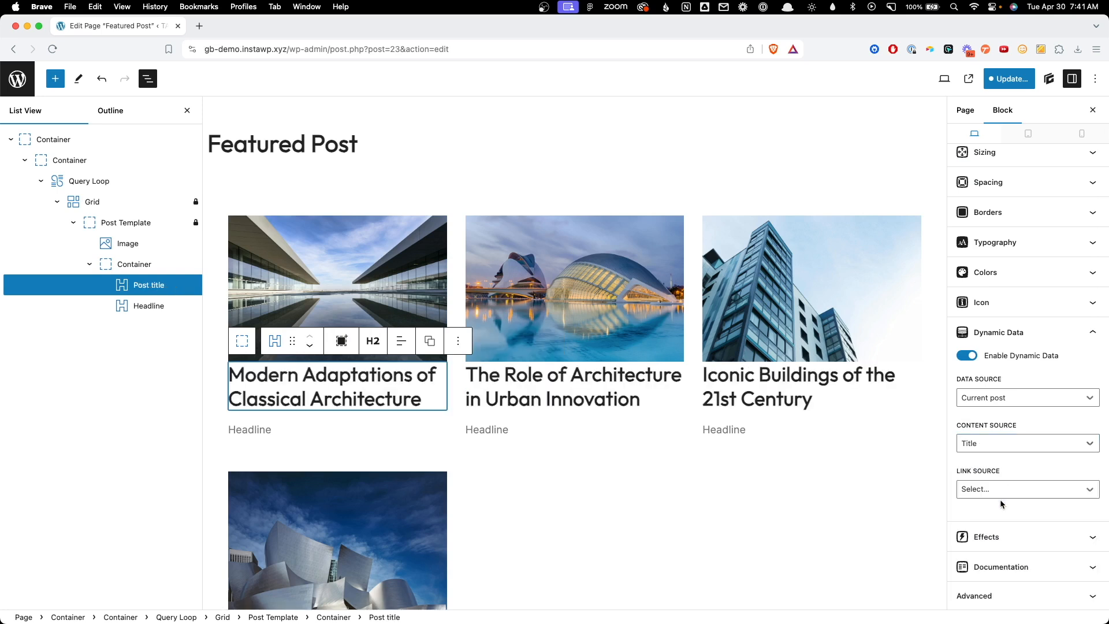
- Enable dynamic data on the second headline and set its content source to Excerpt
left_click(258, 429)
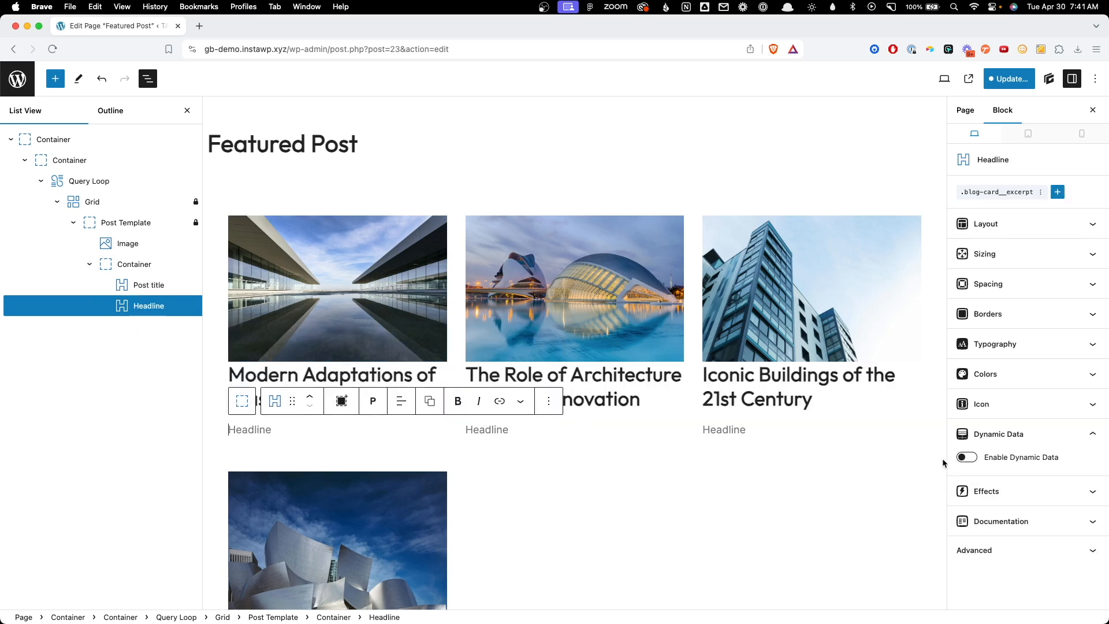
left_click(959, 459)
scroll(995, 507, "down", 2)
left_click(995, 521)
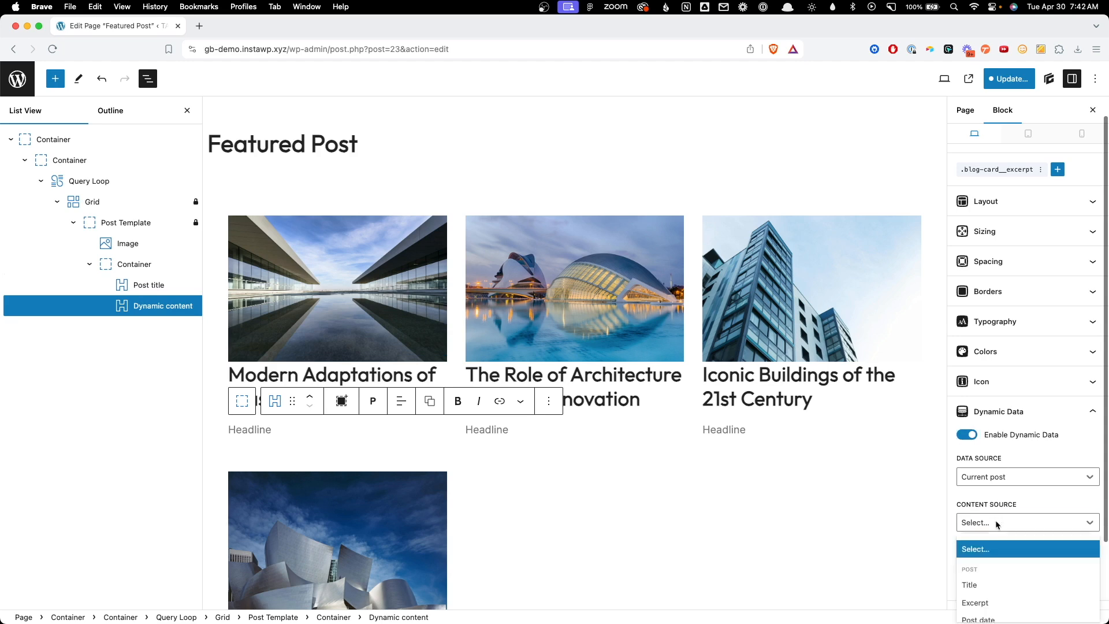
left_click(1000, 524)
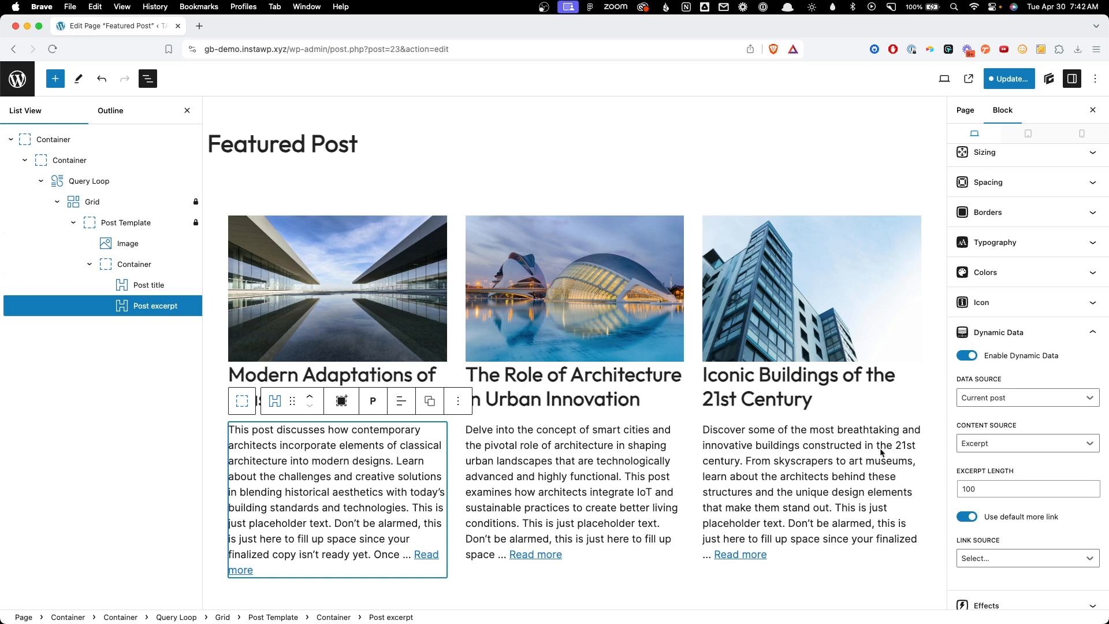
- Set the post excerpt's length to 15 and turn off the default more link
double_click(963, 485)
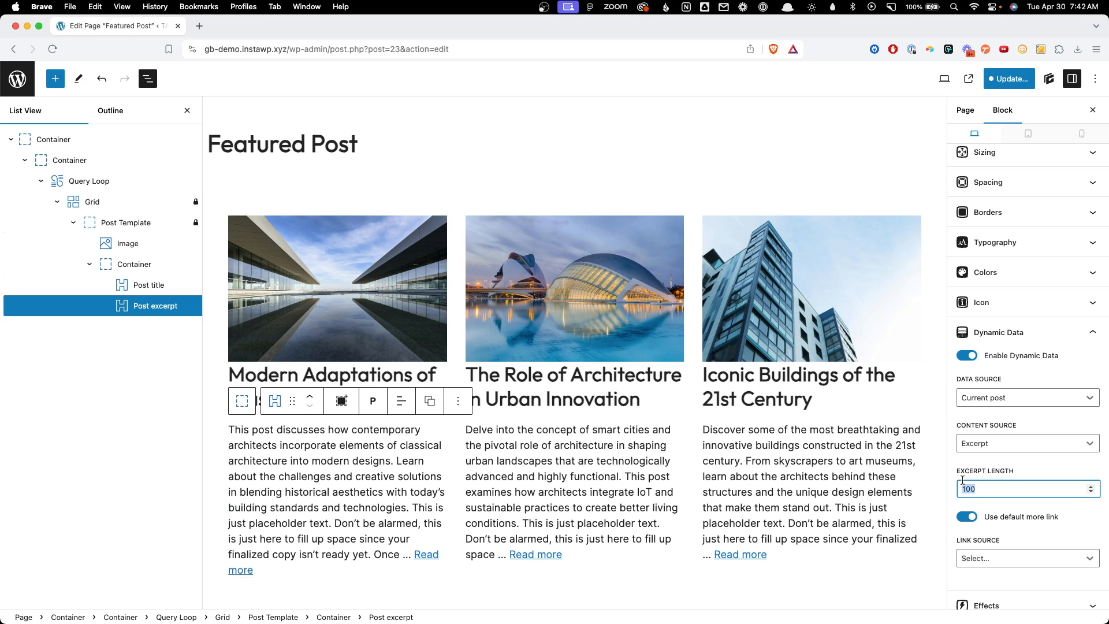
type("15")
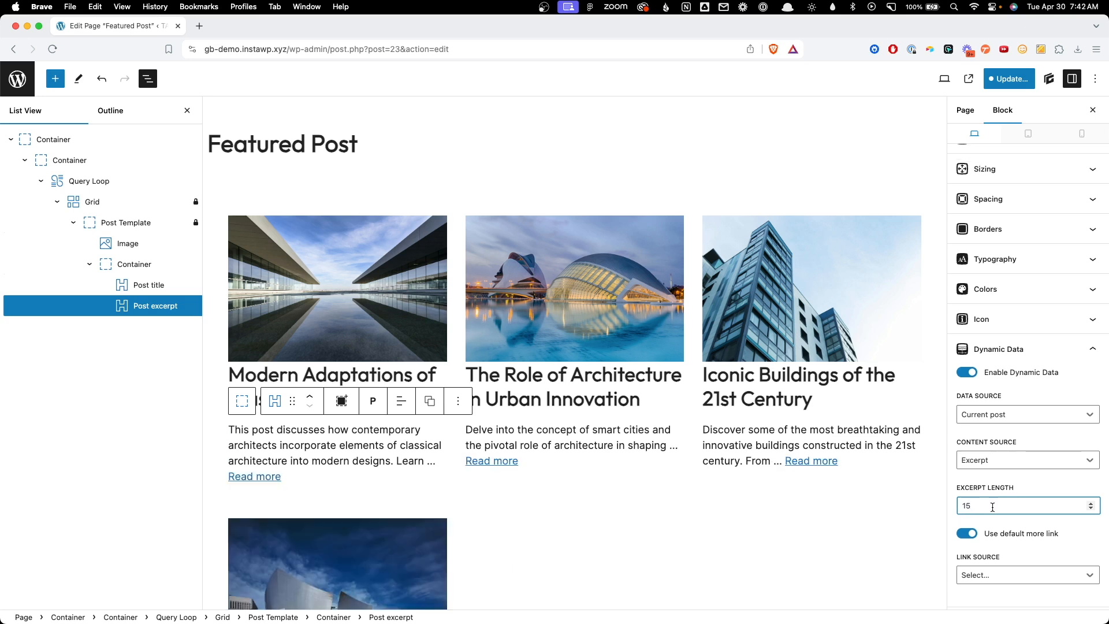
left_click(970, 535)
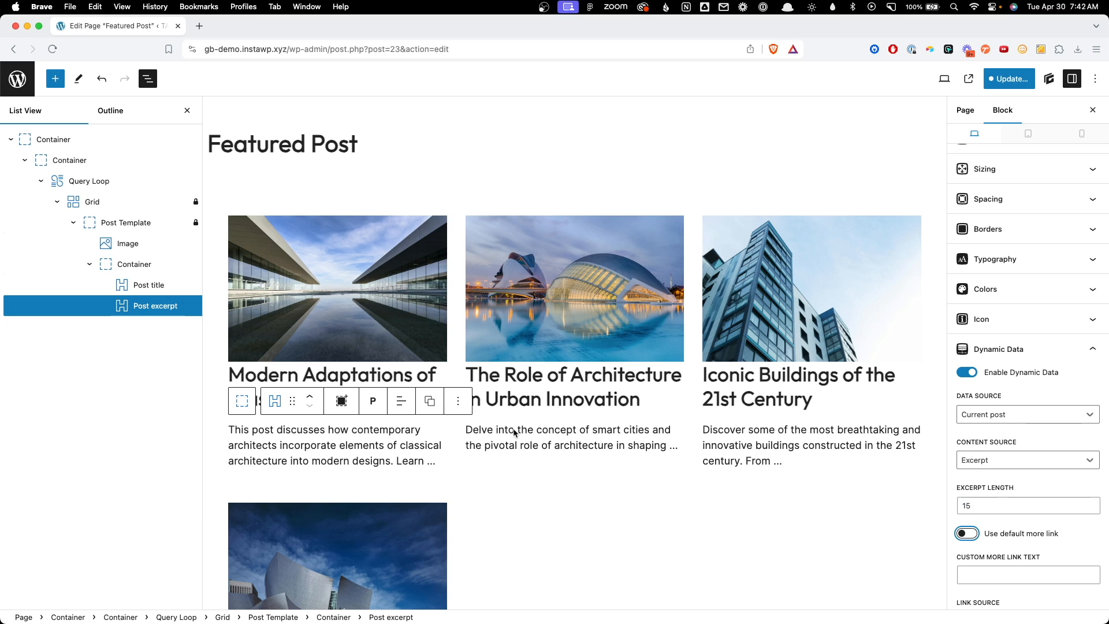
- Set the font size of the blog-card__title global style to 1.75 rem
left_click(356, 374)
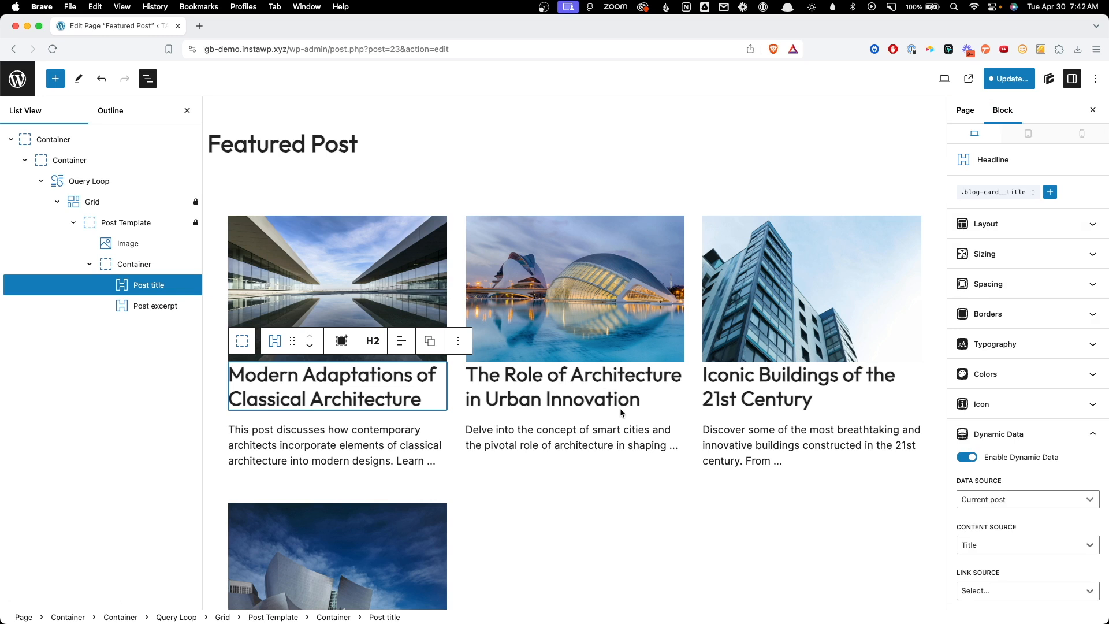
left_click(1000, 196)
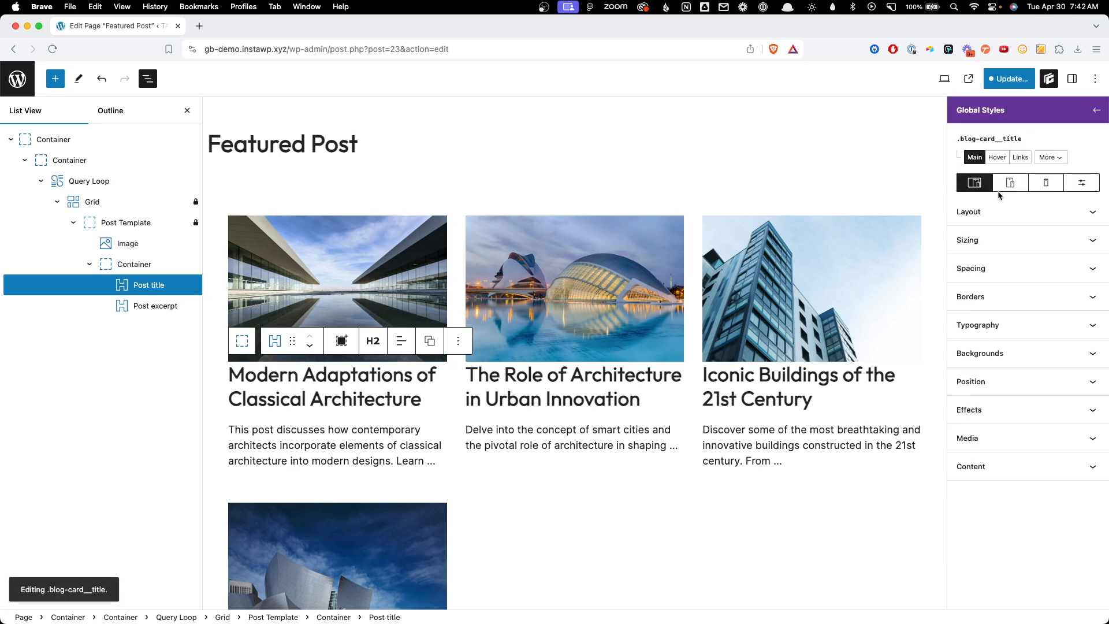
left_click(996, 337)
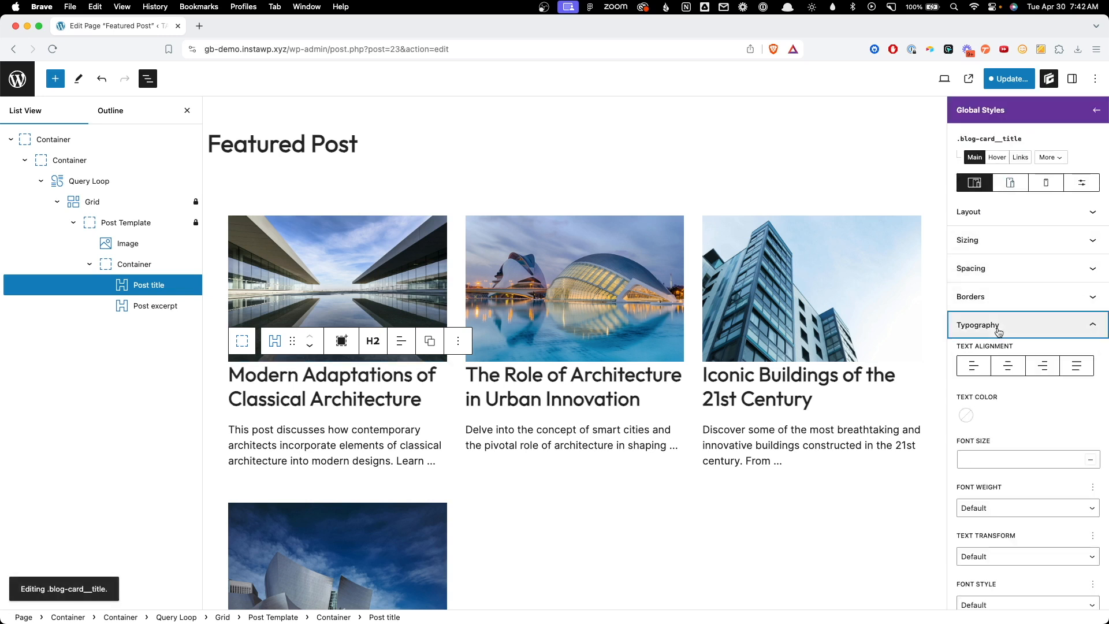
scroll(989, 279, "down", 4)
left_click(990, 256)
type("1.75rem")
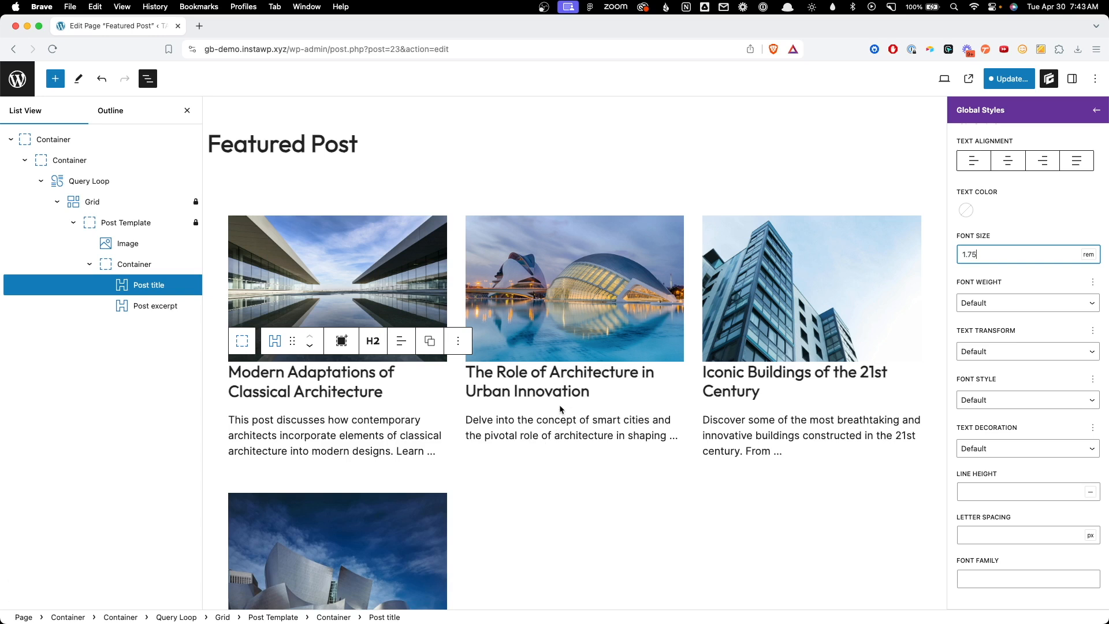
- Give the blog-card__title global style a bottom margin of 4 px
left_click(568, 390)
left_click(569, 390)
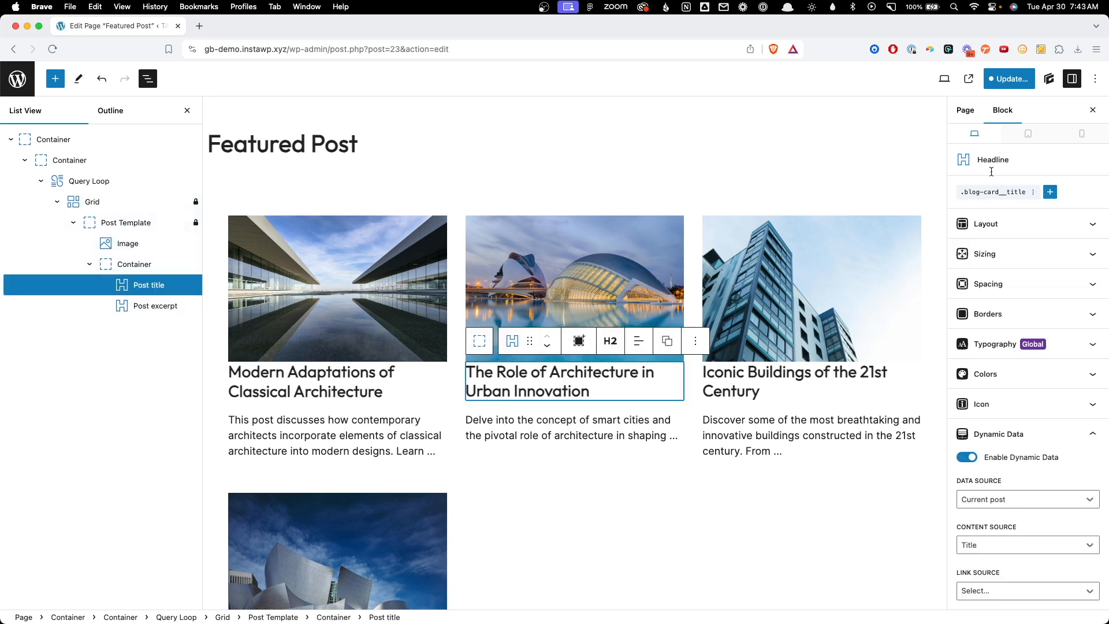
left_click(989, 195)
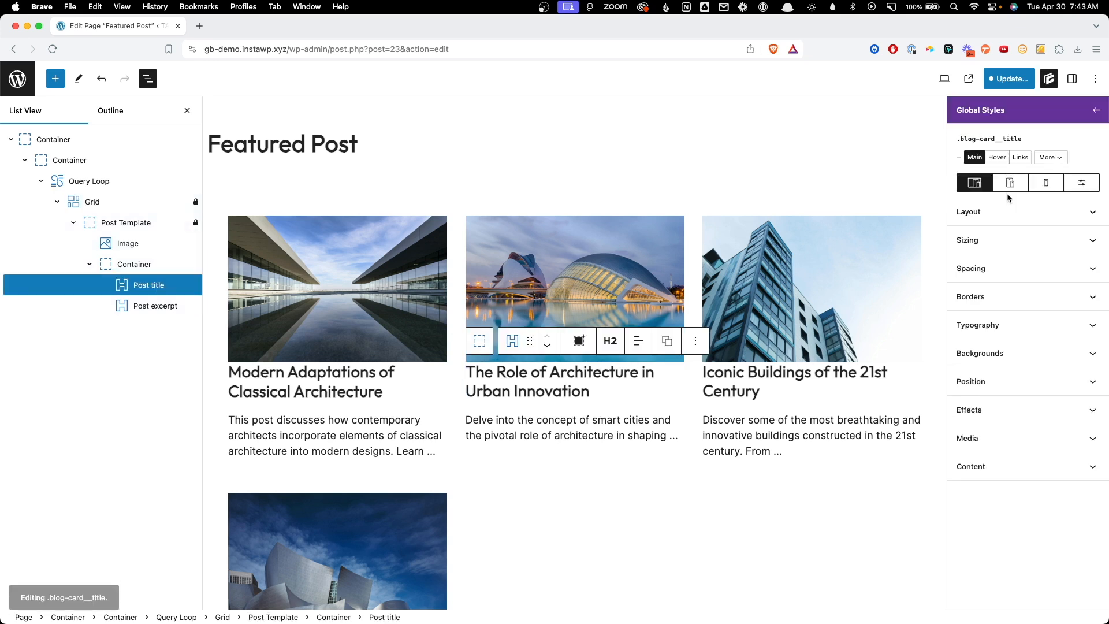
left_click(1004, 268)
left_click(1018, 464)
type("4")
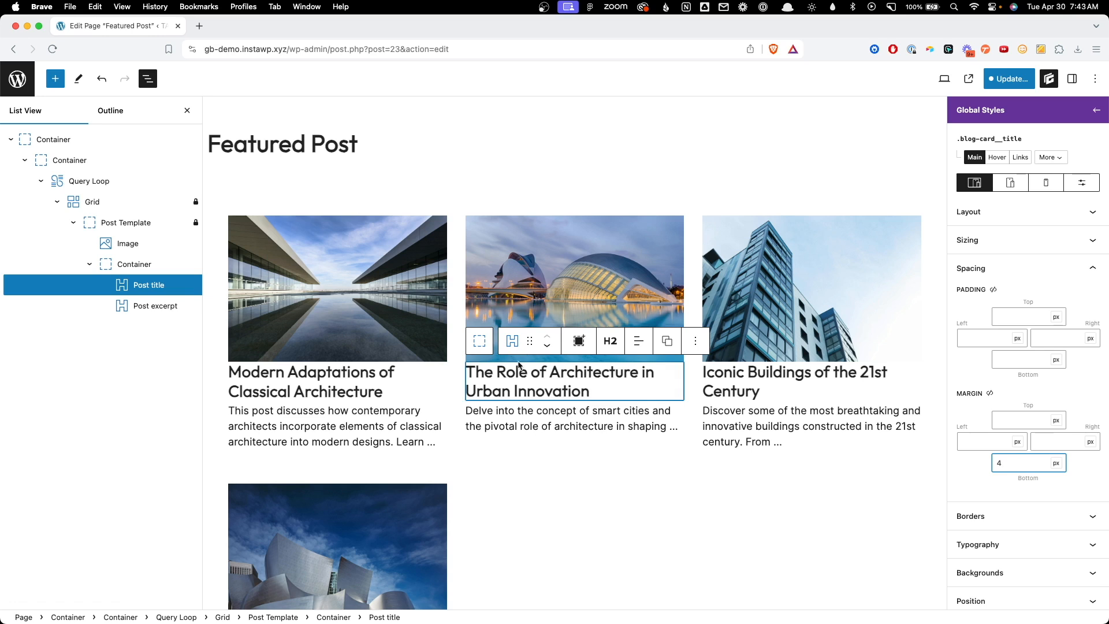
- Set the top padding of the blog-card__details-wrapper global style to 16 px
left_click(134, 264)
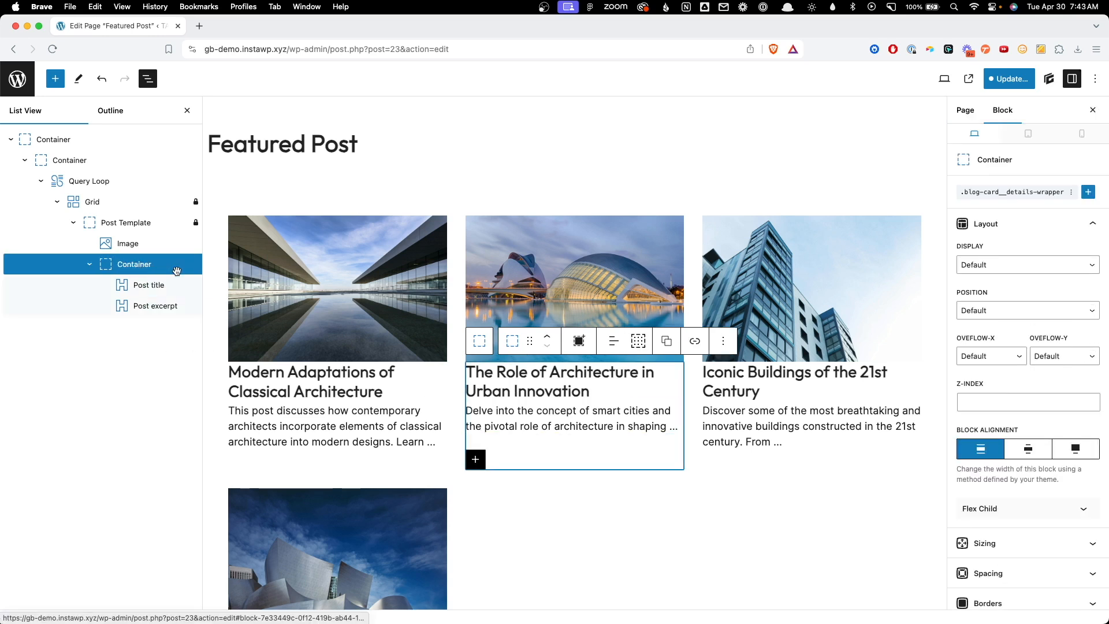
left_click(1024, 192)
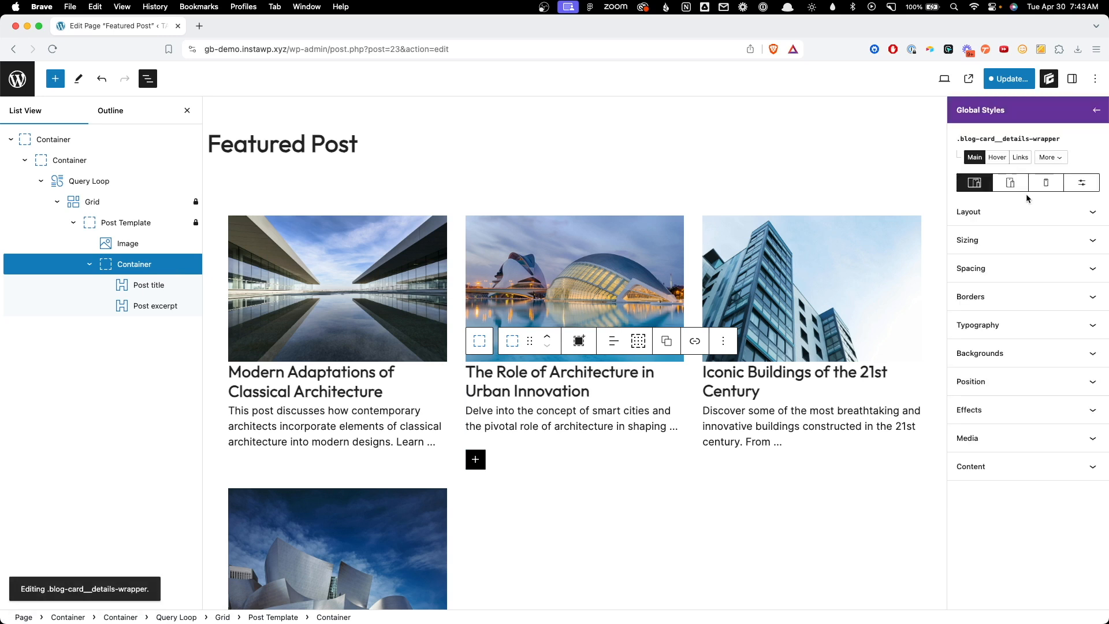
left_click(1017, 269)
left_click(1006, 315)
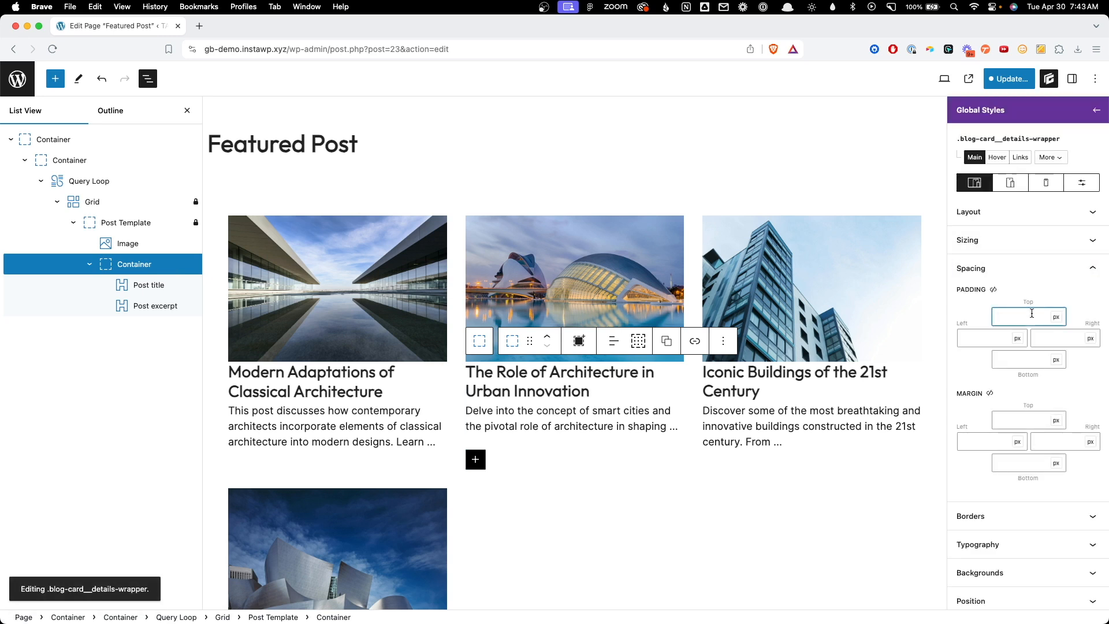
type("16")
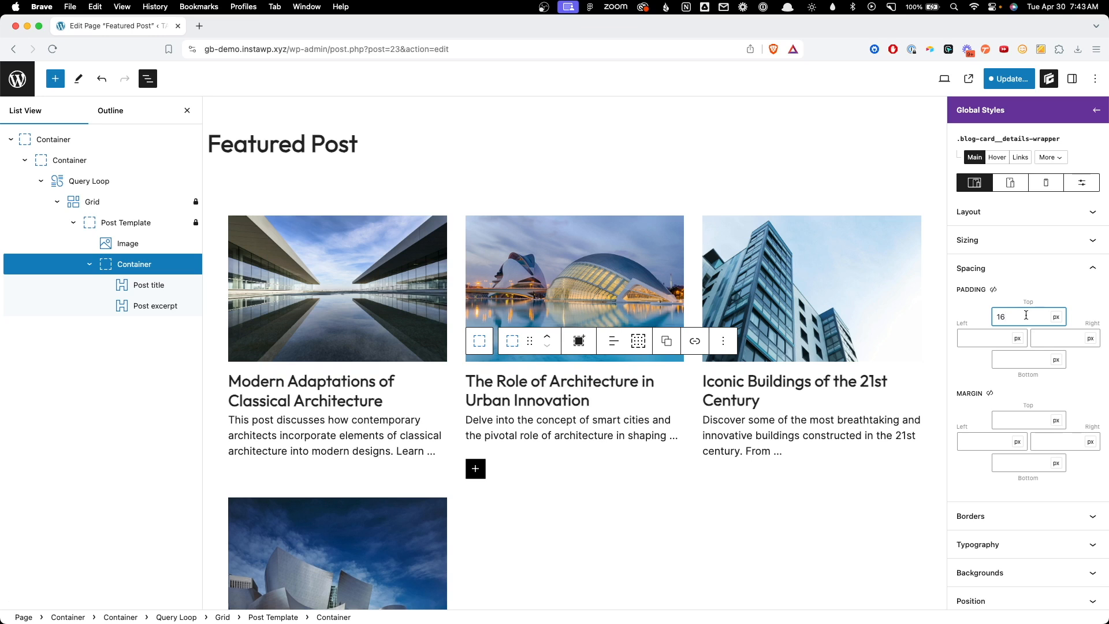
scroll(700, 329, "down", 2)
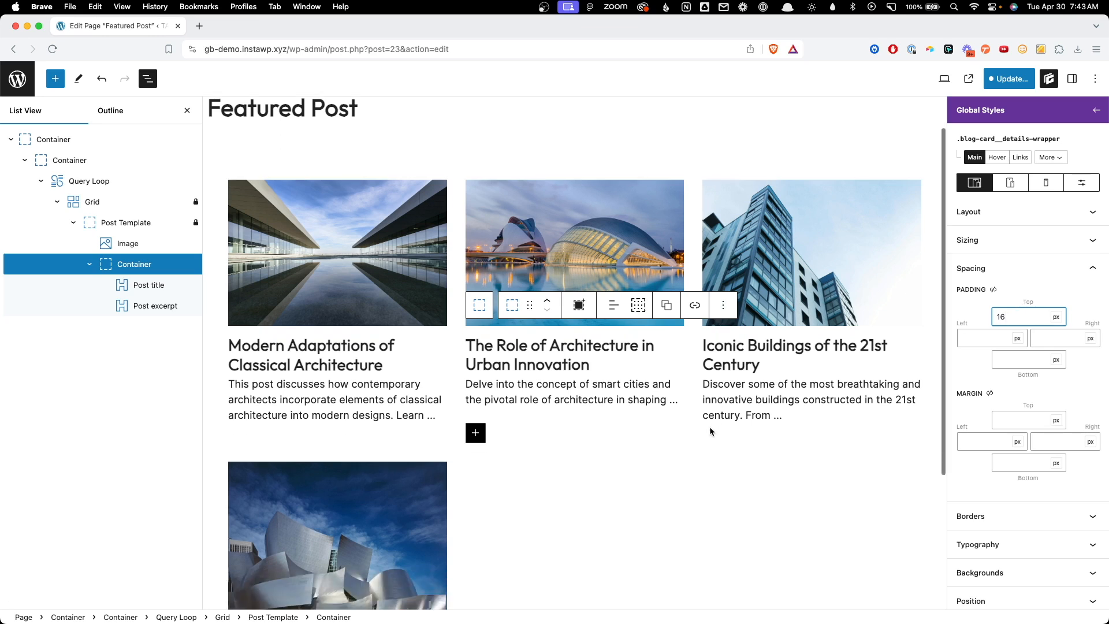
left_click(713, 428)
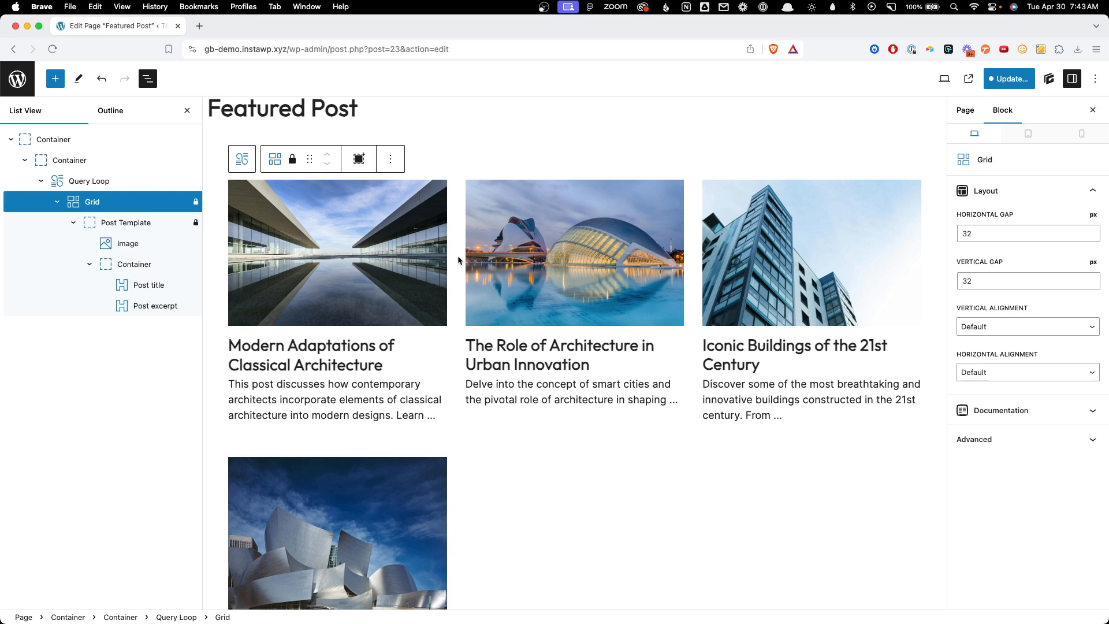
scroll(718, 260, "down", 3)
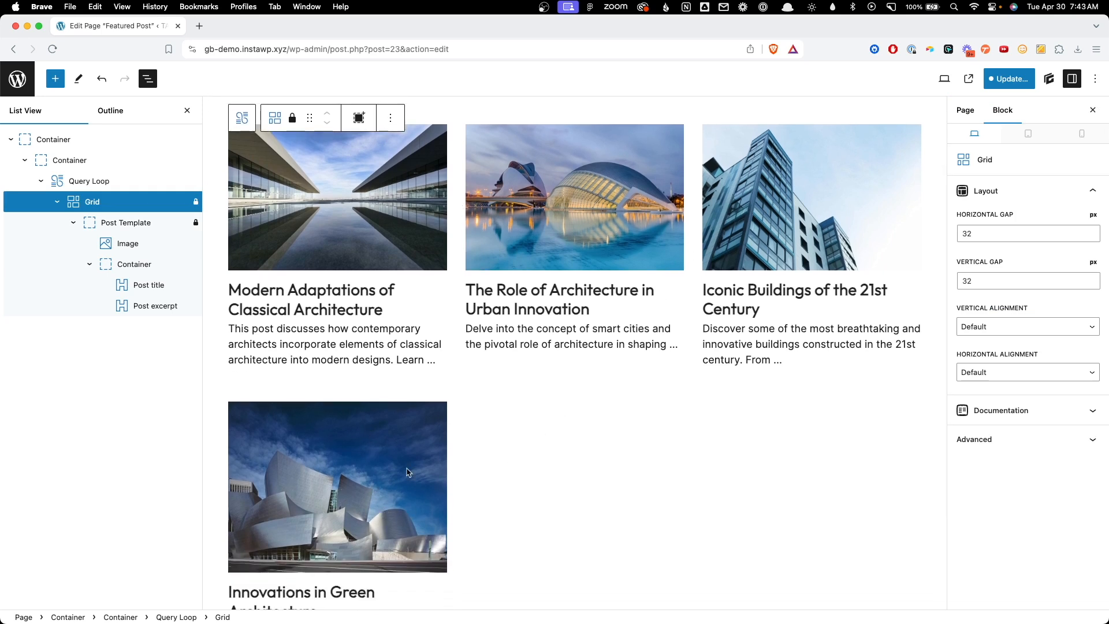
scroll(481, 386, "up", 1)
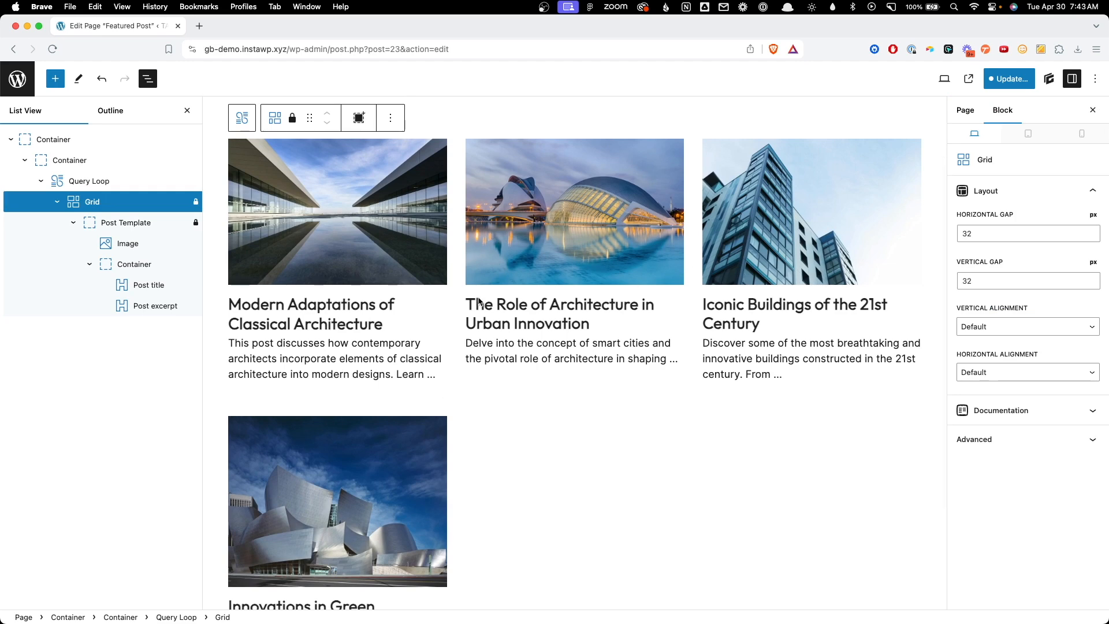
- Try an Offset parameter of 1 on the query loop and remove the parameter again
left_click(138, 191)
left_click(995, 401)
left_click(1017, 413)
left_click(992, 351)
type("1")
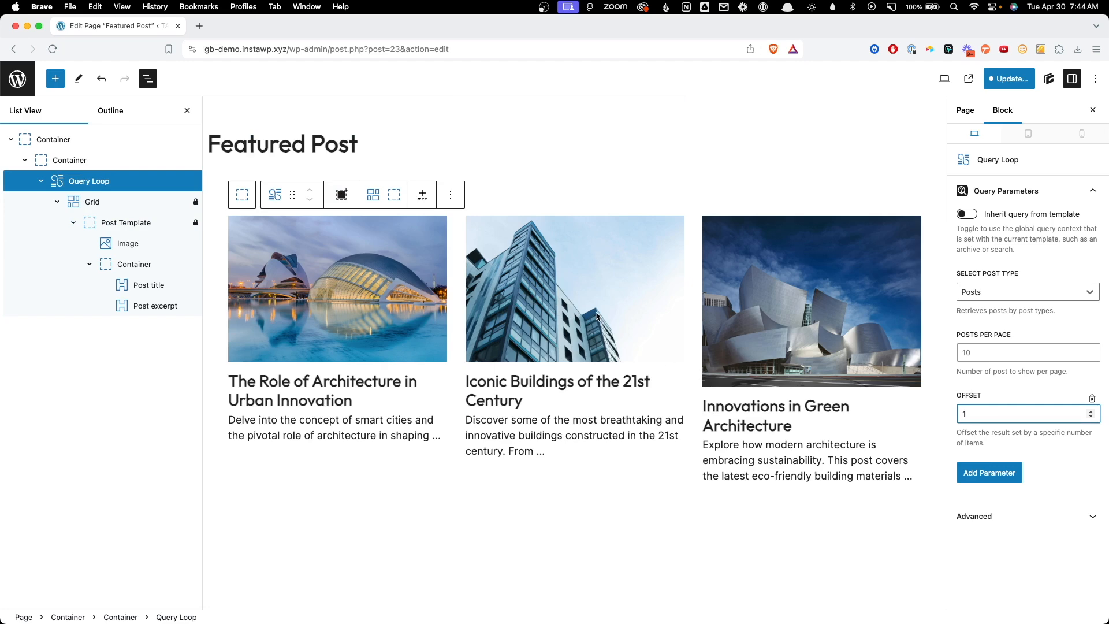
left_click(1092, 399)
left_click(665, 118)
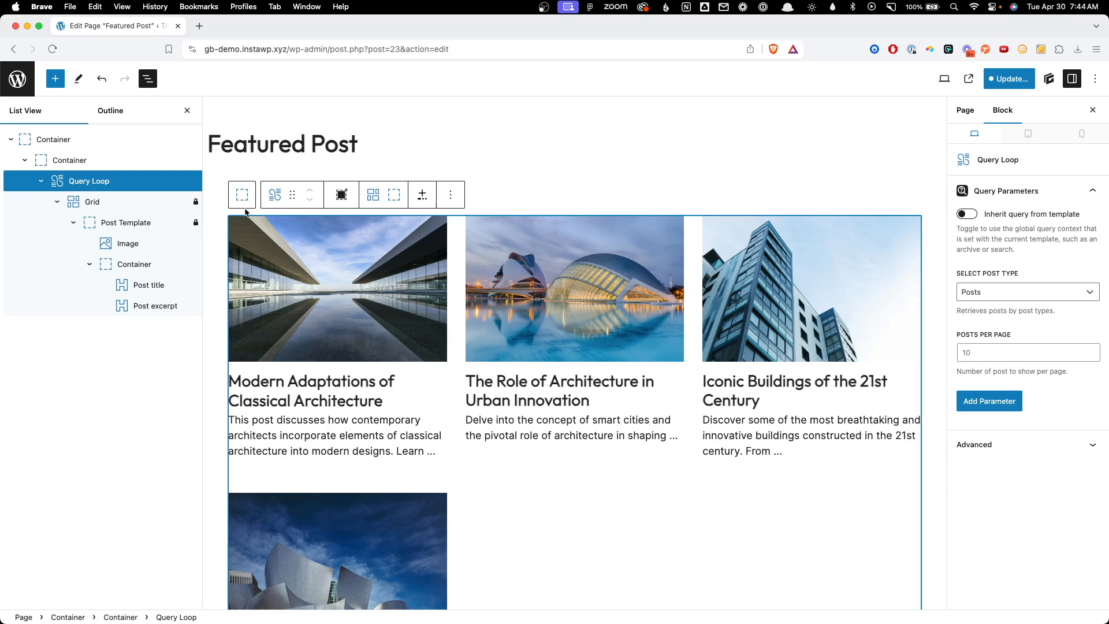
- Set the blog-card__image global style's aspect ratio to 16 / 9 and its object fit to cover
left_click(292, 277)
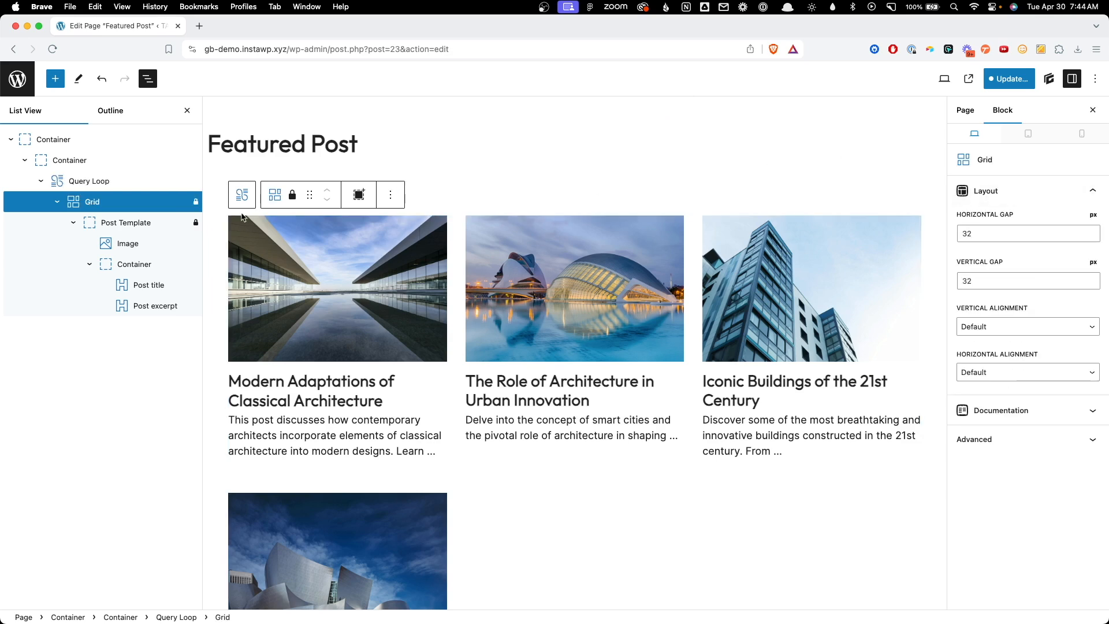
left_click(367, 258)
left_click(994, 193)
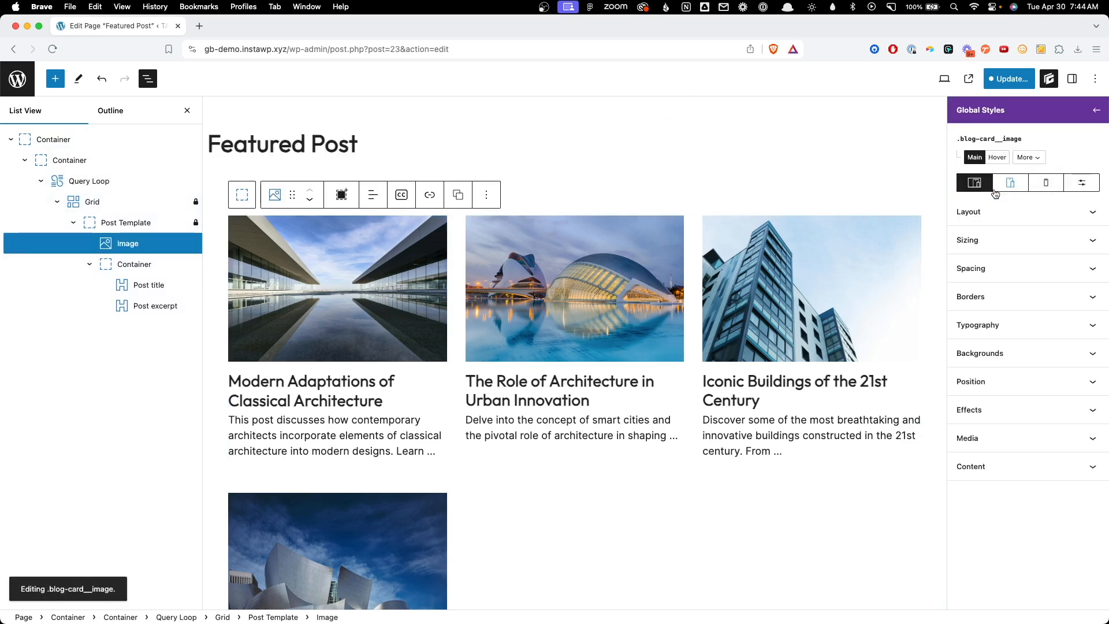
left_click(980, 445)
scroll(981, 450, "down", 1)
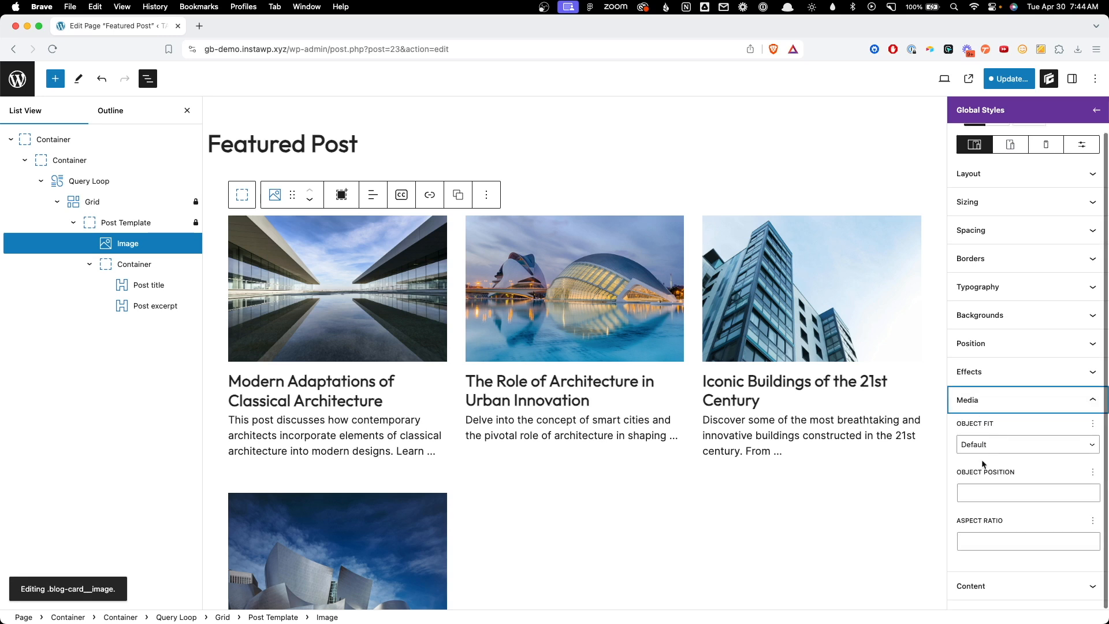
left_click(1014, 541)
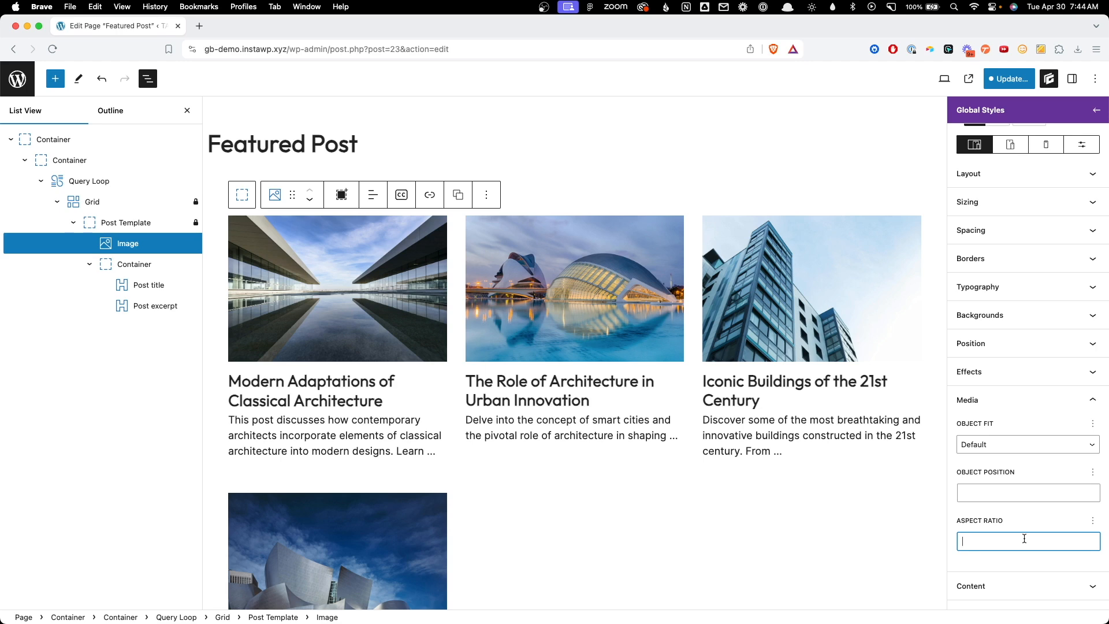
type("16 / 9")
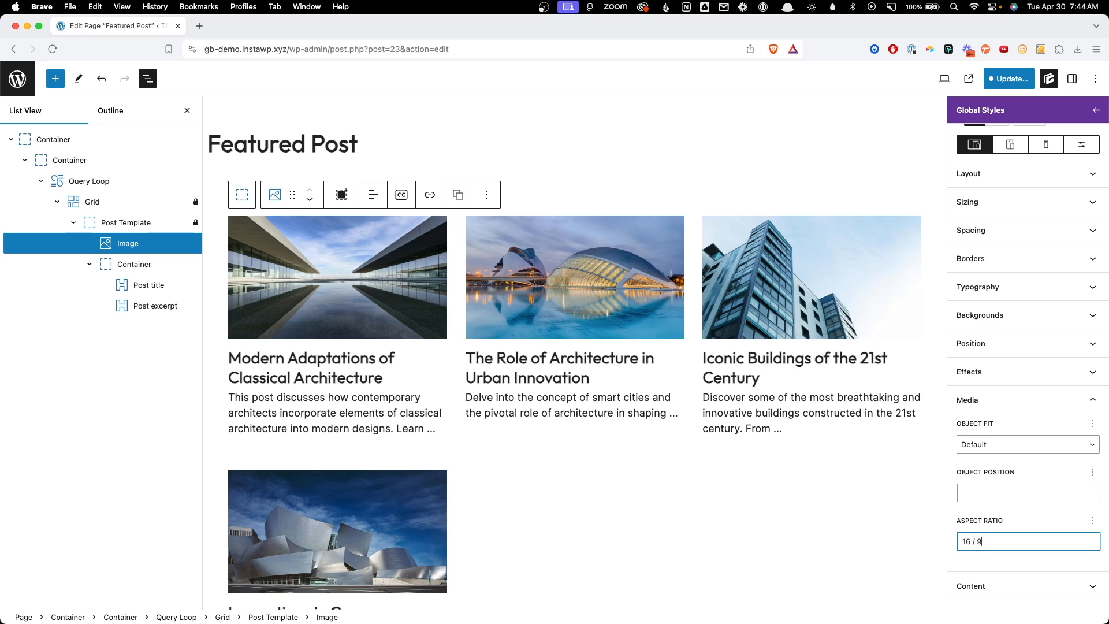
left_click(1003, 449)
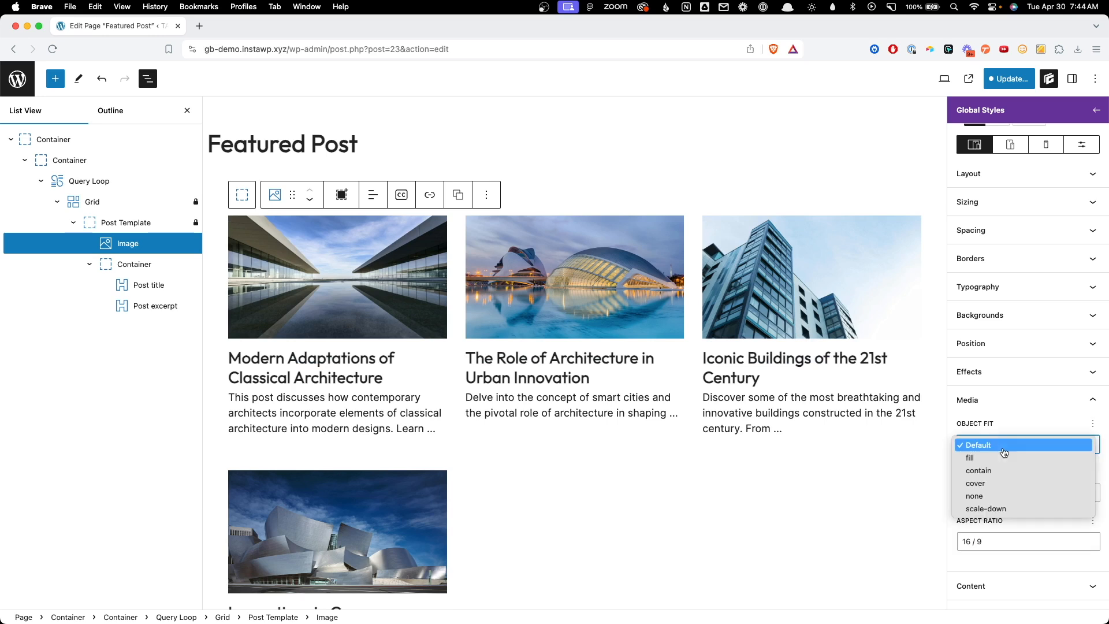
left_click(1005, 485)
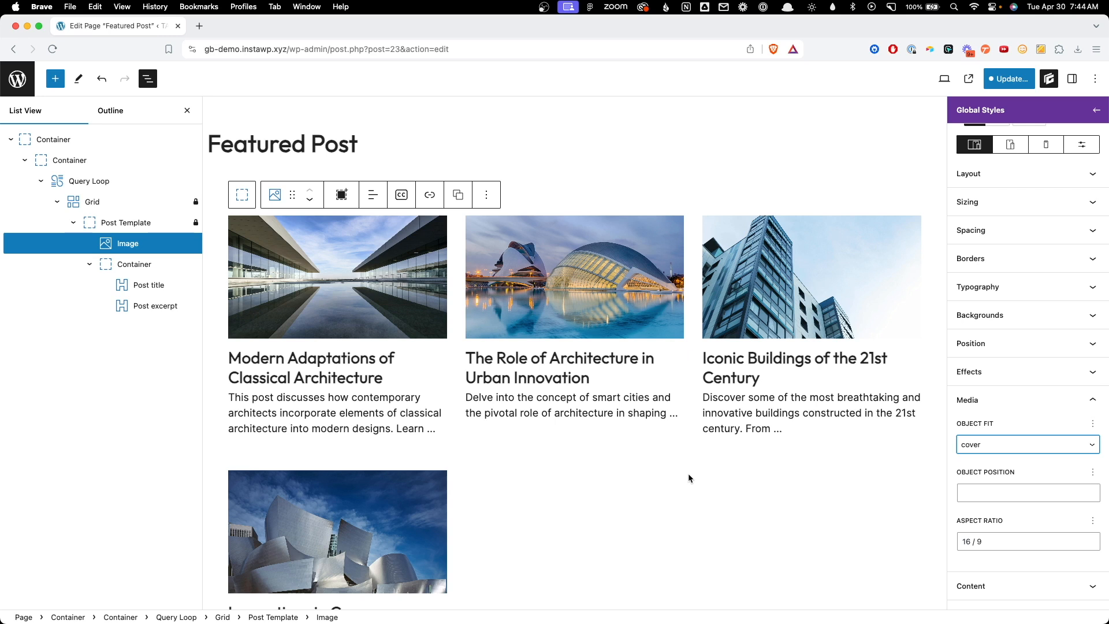
- Set the post template's grid item width to 50% for the tablet view
left_click(1072, 78)
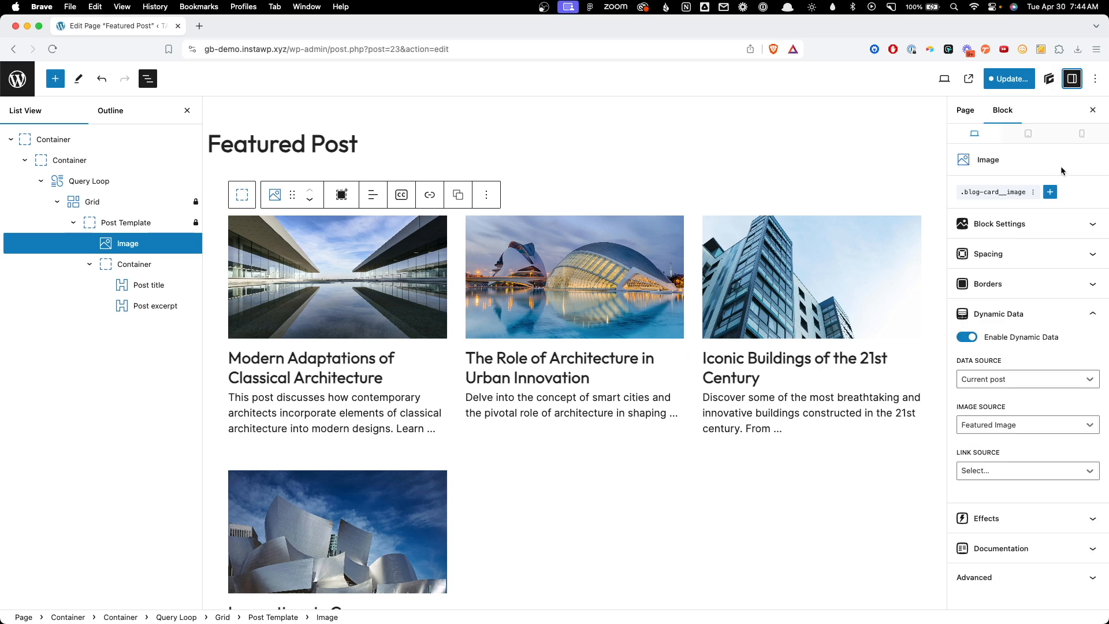
left_click(1027, 136)
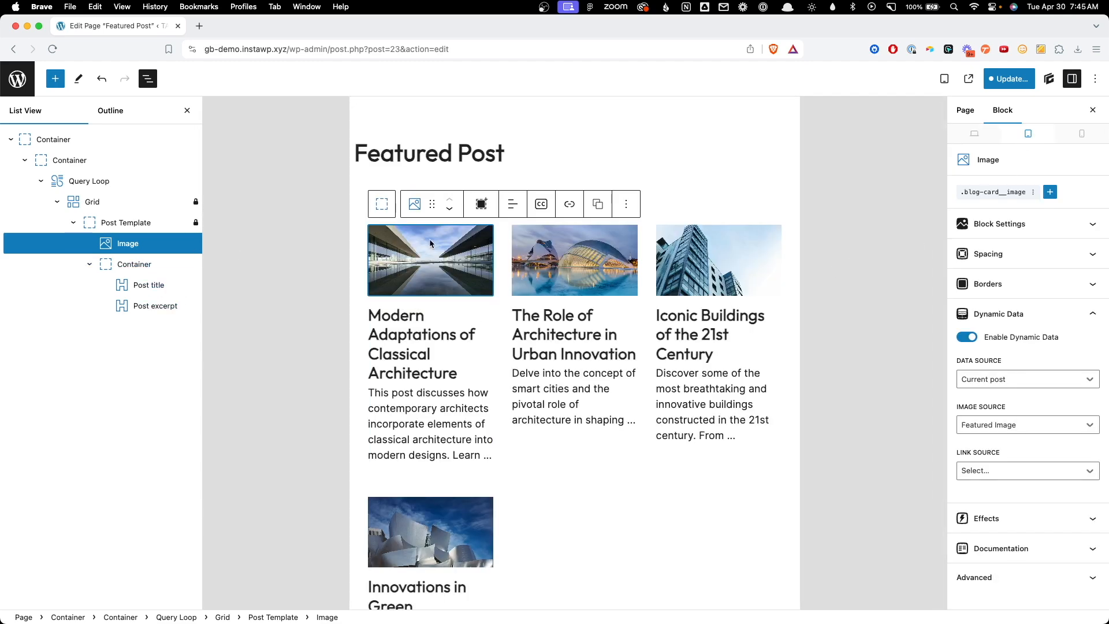
left_click(117, 225)
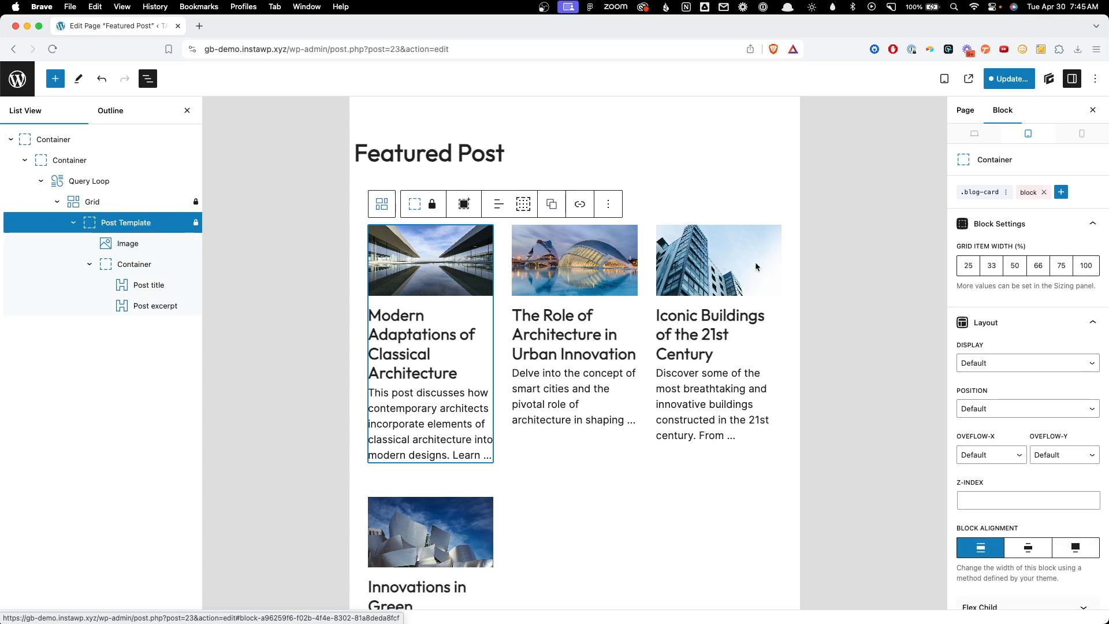
left_click(1018, 267)
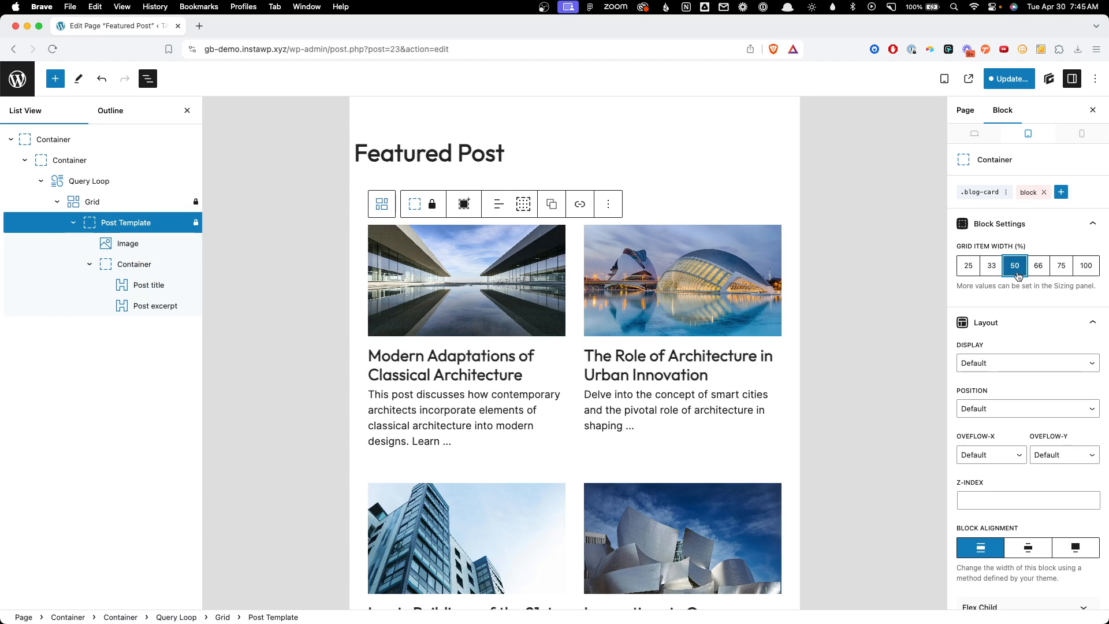
- Set the post template's grid item width to 100% for the mobile view and return to the desktop view
left_click(1079, 142)
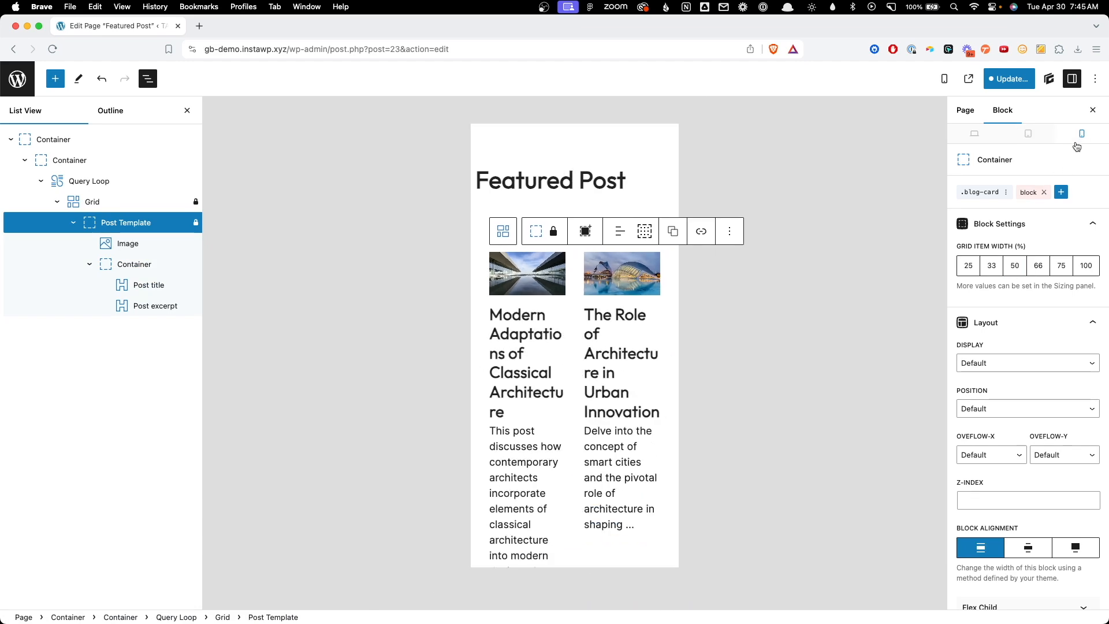
left_click(1092, 269)
scroll(605, 356, "down", 10)
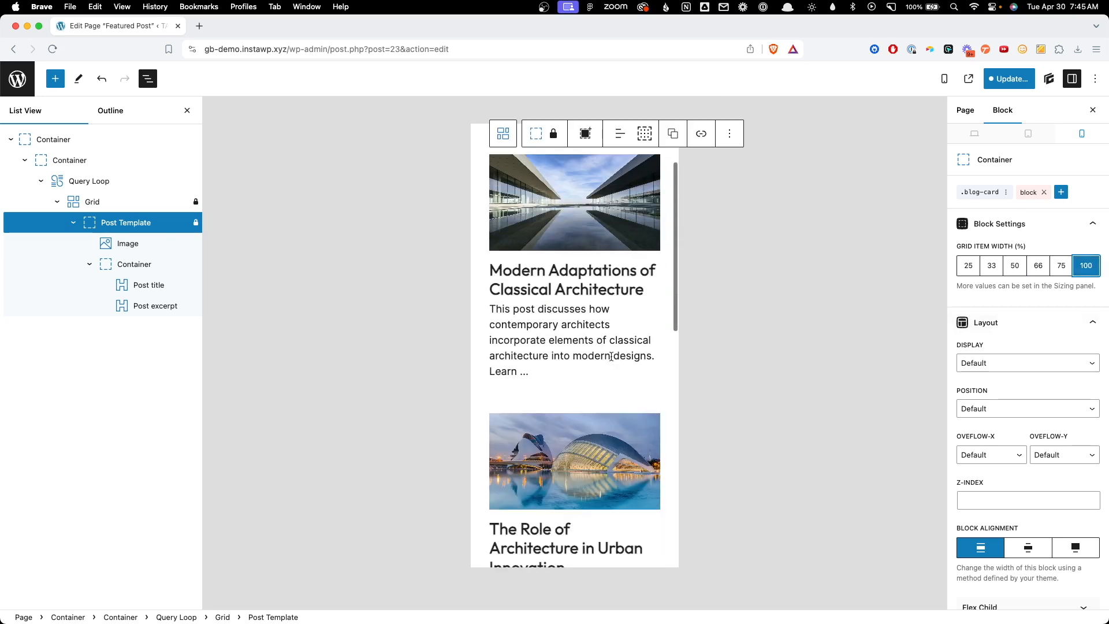
scroll(613, 365, "up", 10)
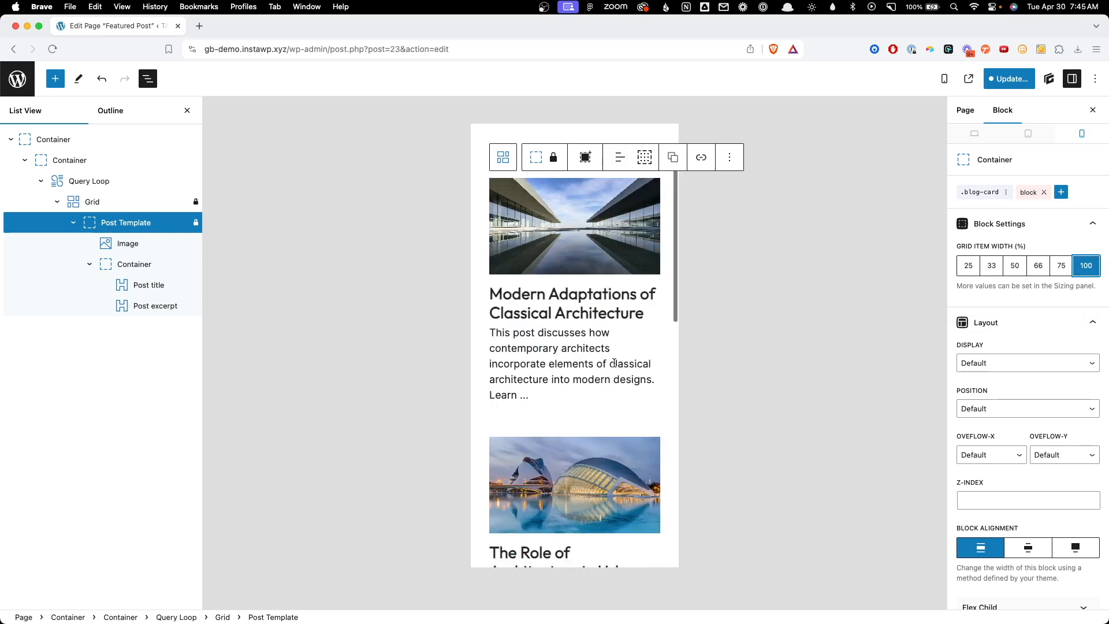
left_click(981, 141)
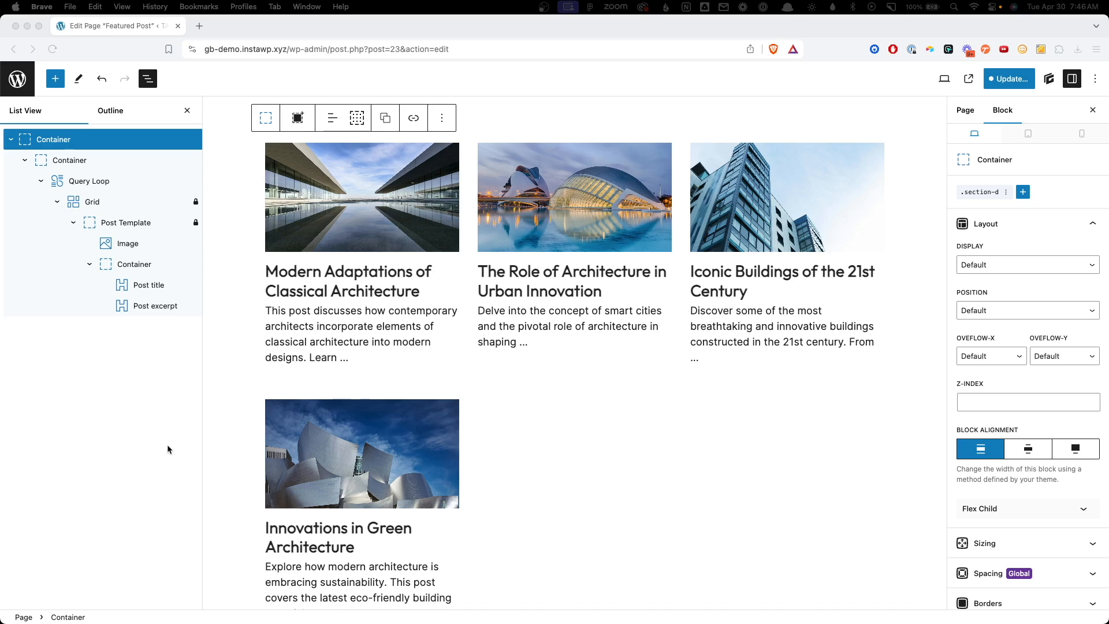
- Duplicate the query loop and limit the first loop to 1 post per page
scroll(827, 329, "up", 2)
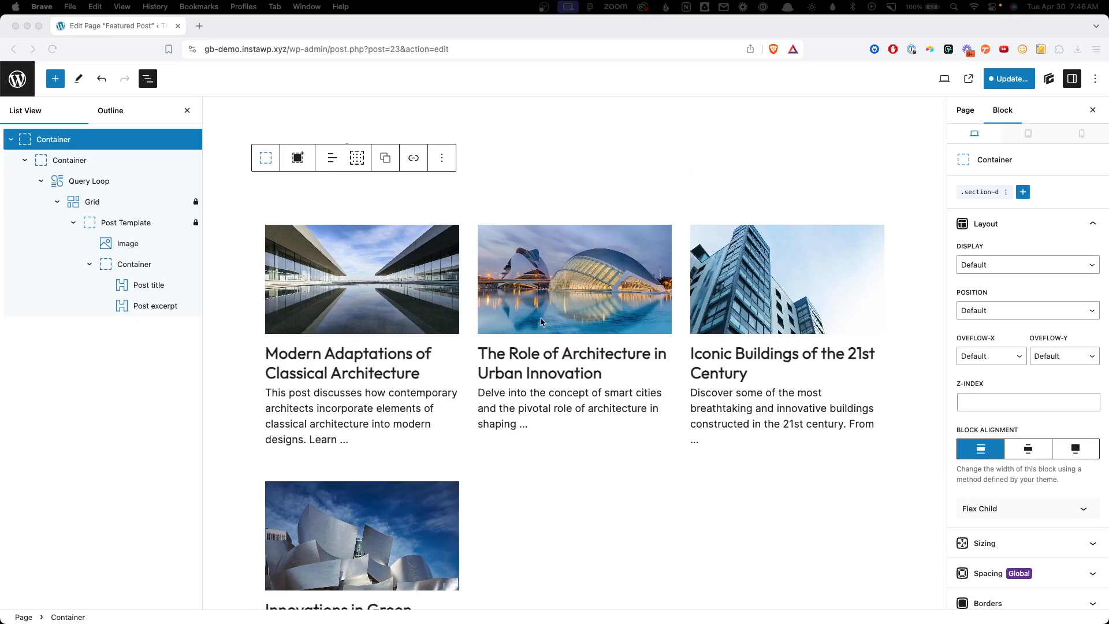
left_click(356, 276)
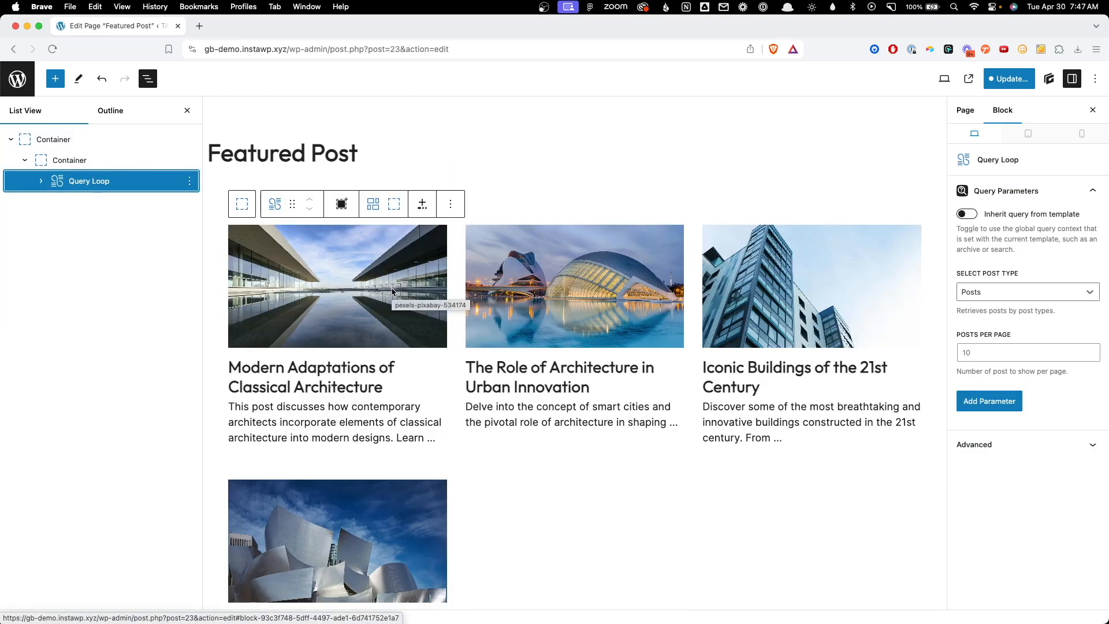
key("super+shift+d")
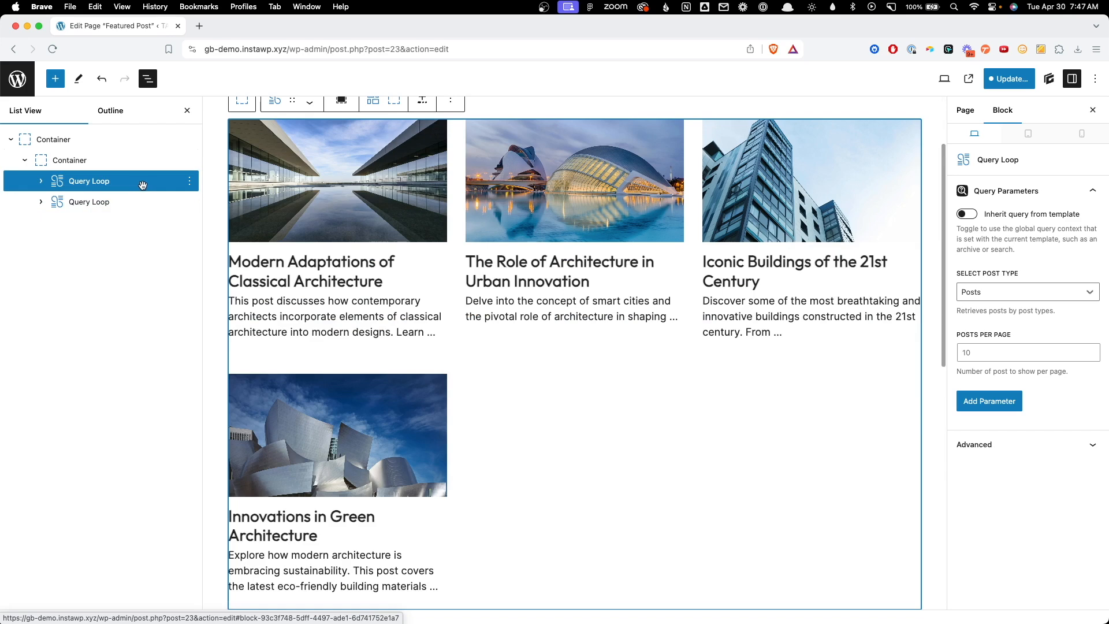
left_click(984, 346)
type("1")
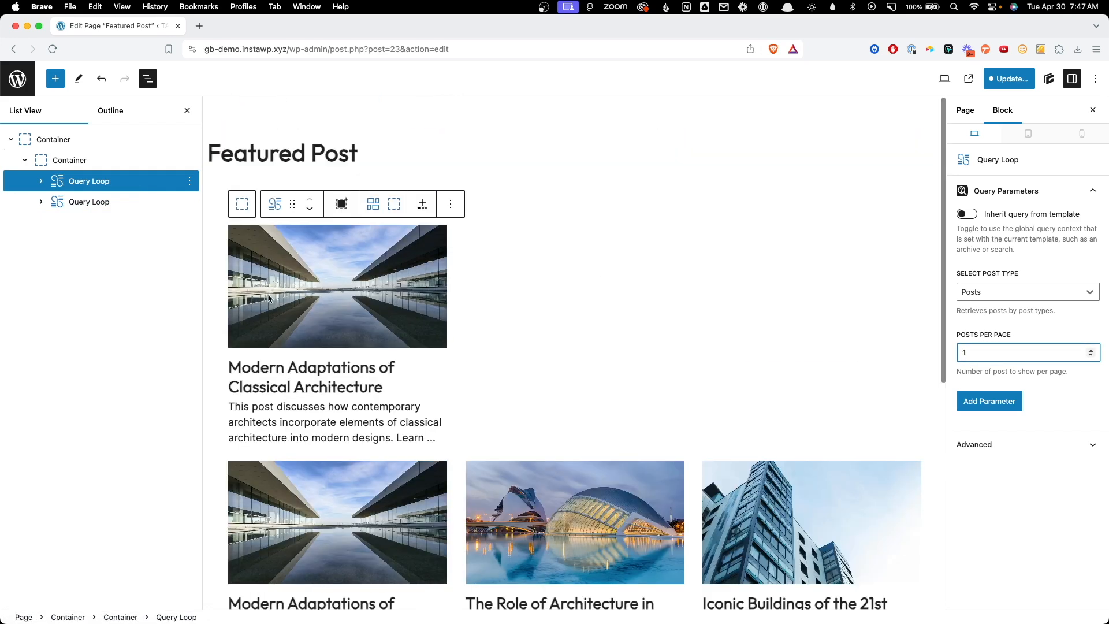
scroll(352, 310, "down", 2)
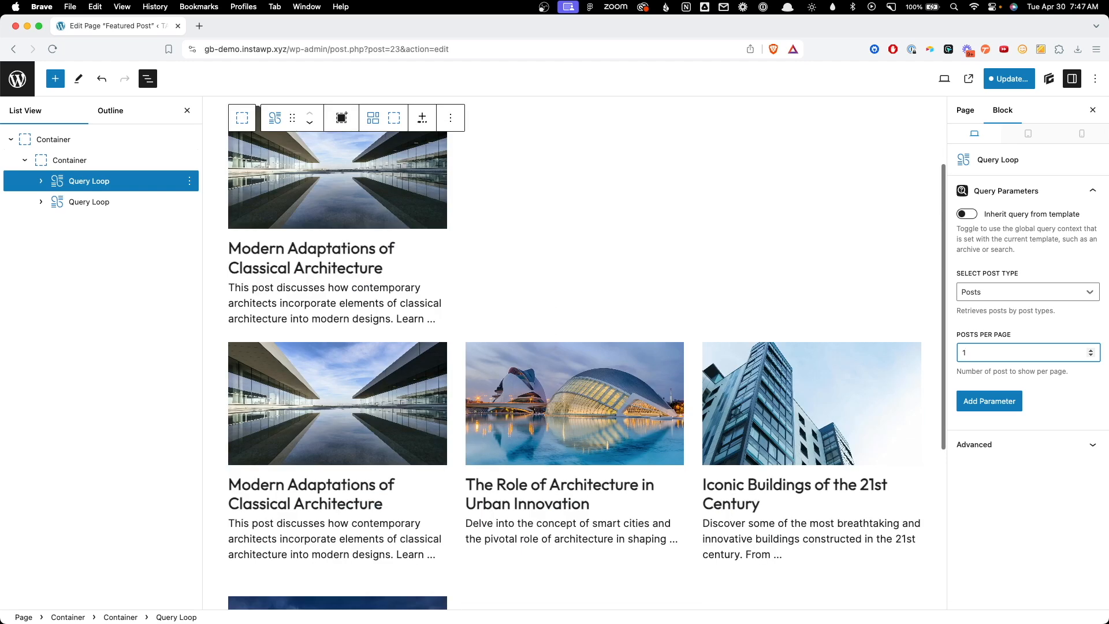
- Add an Offset parameter of 1 to the second query loop
left_click(89, 201)
left_click(994, 401)
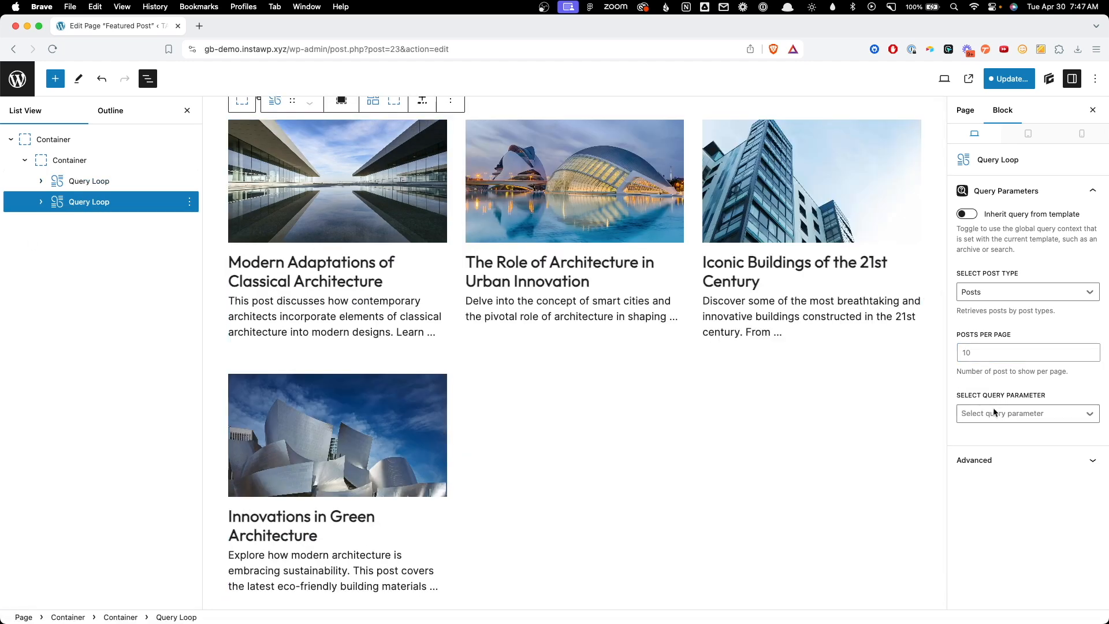
left_click(994, 413)
type("off")
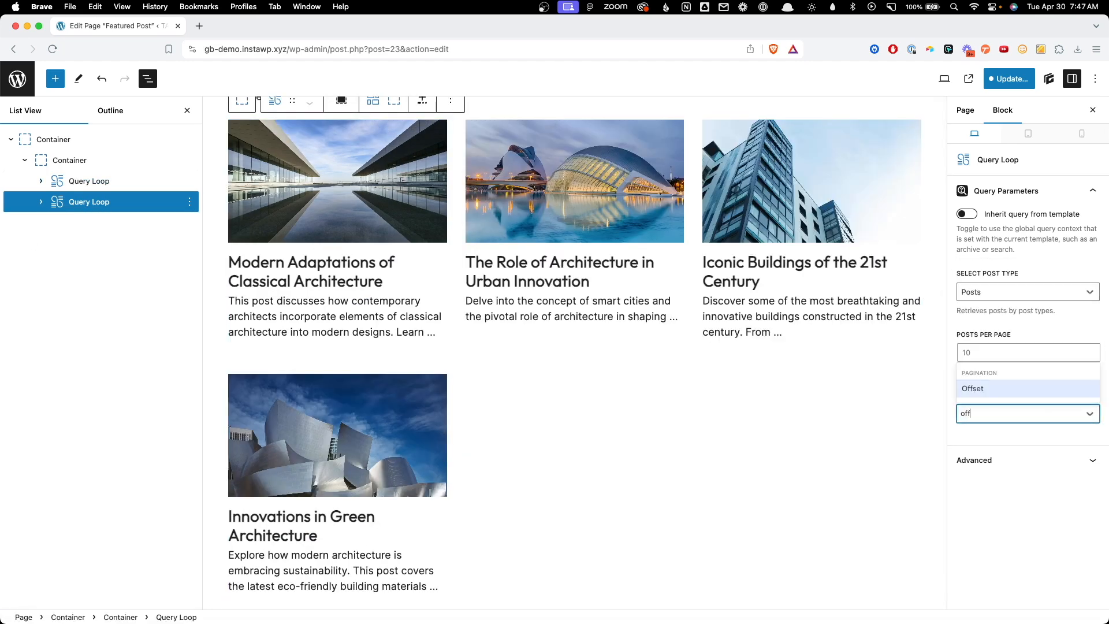
left_click(993, 385)
left_click(990, 414)
type("1")
left_click(658, 336)
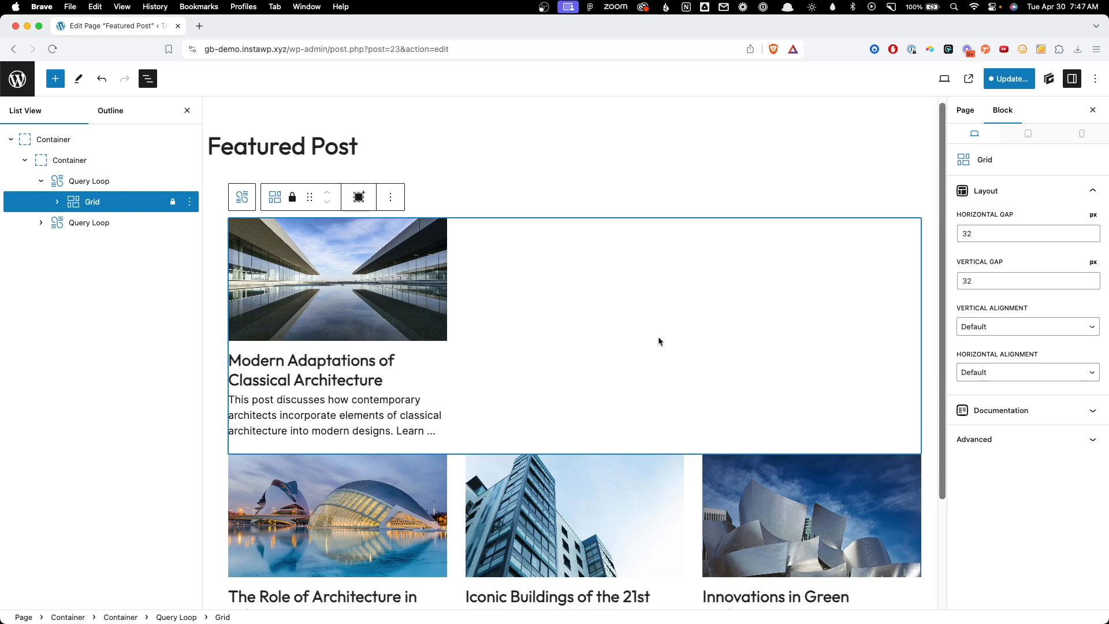
scroll(659, 340, "down", 1)
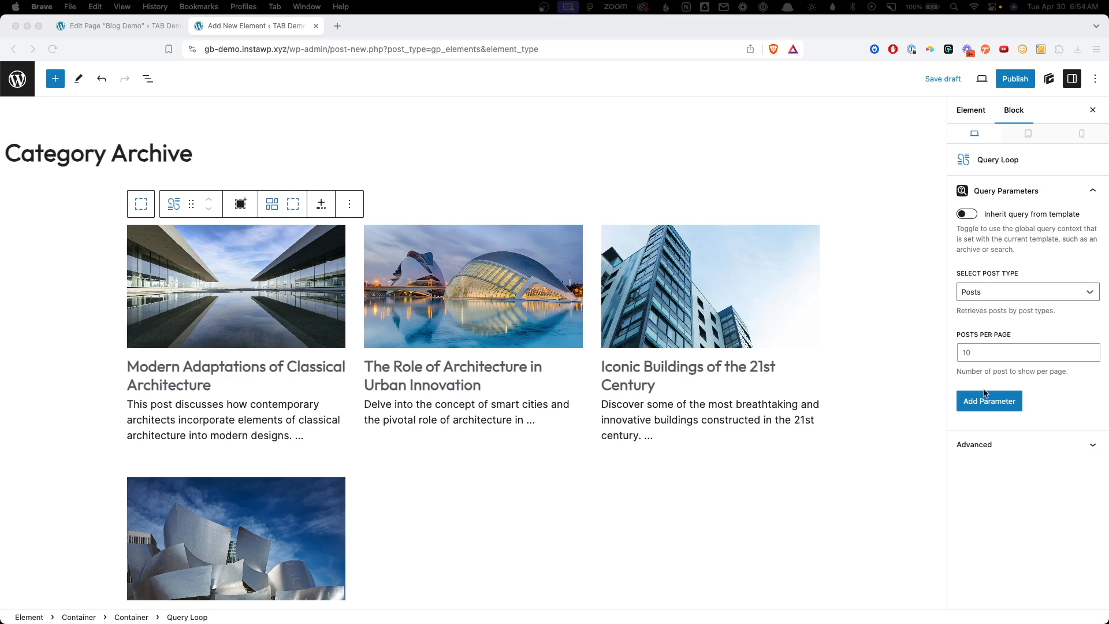
- Turn on Inherit query from template for the query loop in the Category Archive element
left_click(971, 217)
left_click(968, 215)
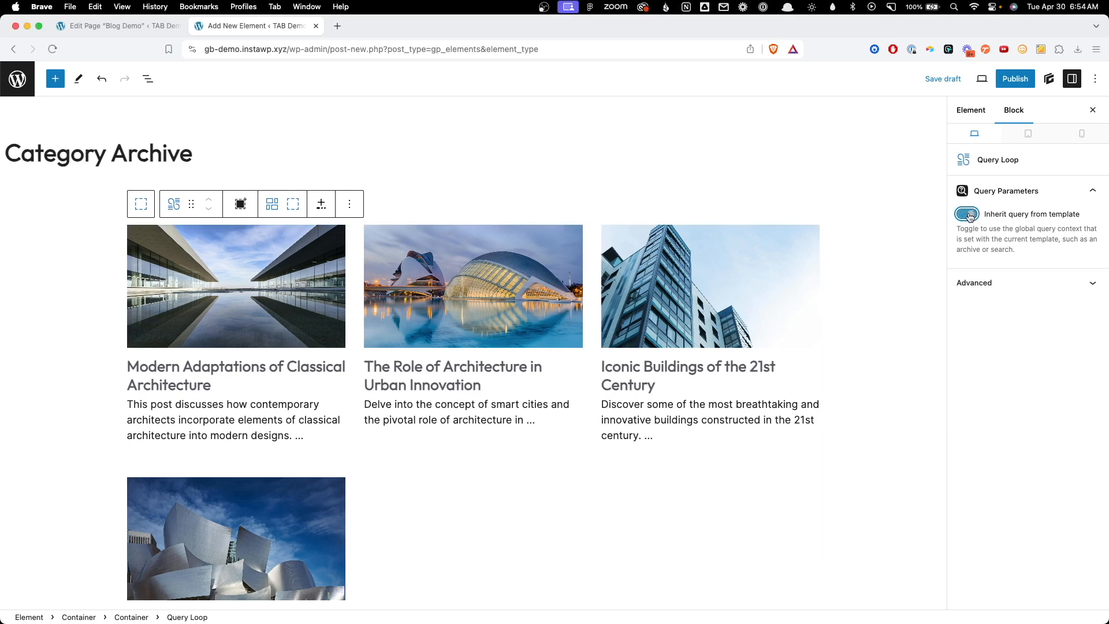
left_click(969, 215)
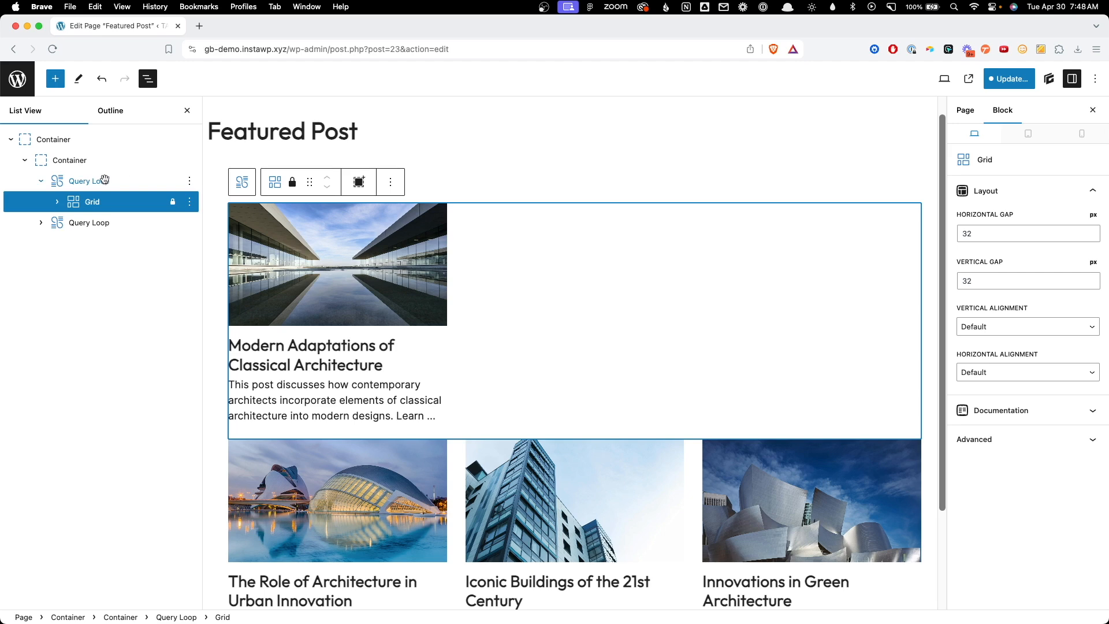
- Delete the second query loop and clear the posts-per-page value of the remaining one
left_click(90, 223)
key("Delete")
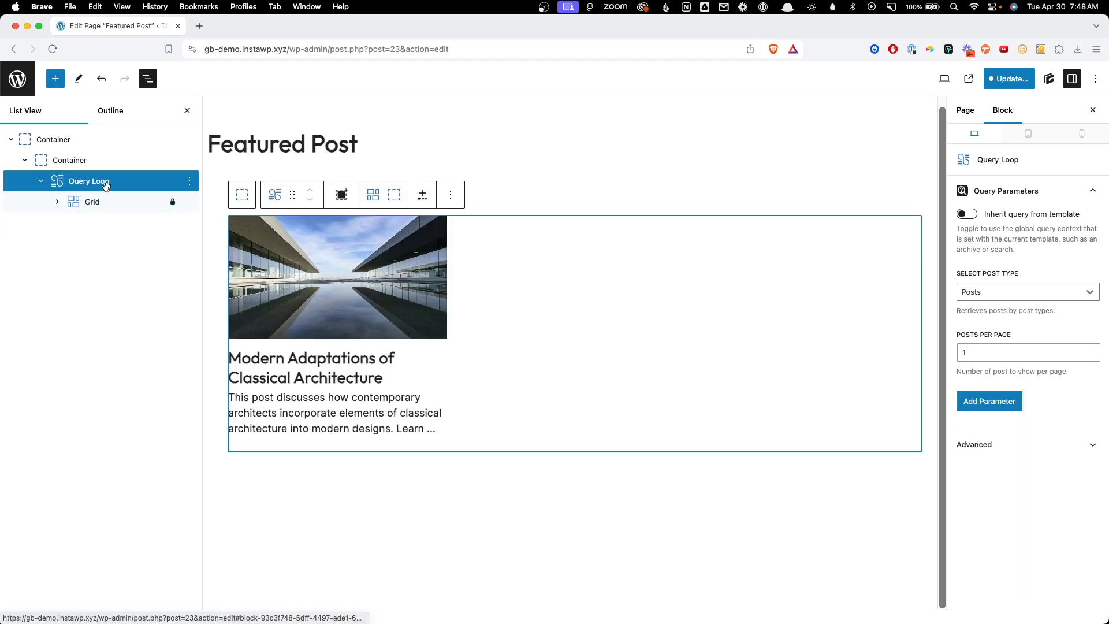
left_click(1010, 353)
key("BackSpace")
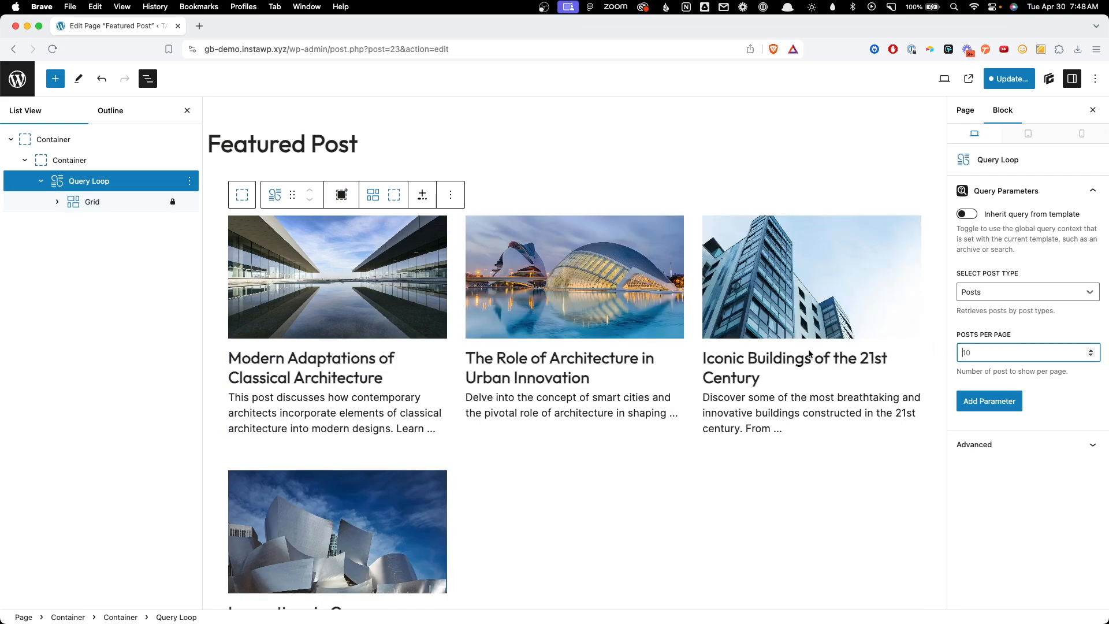